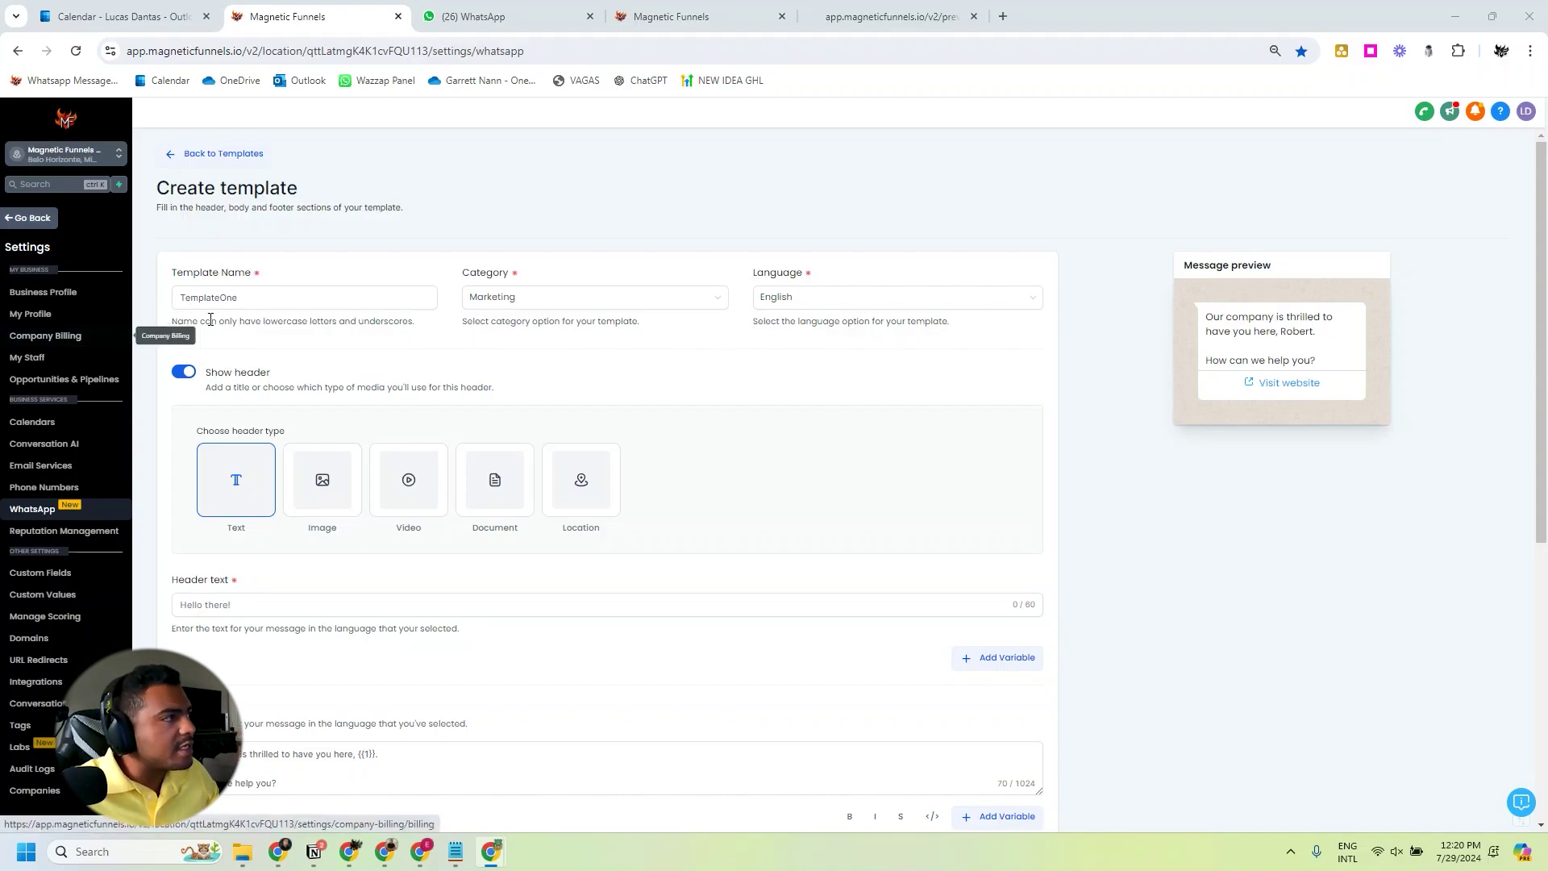
click(256, 301)
click(522, 304)
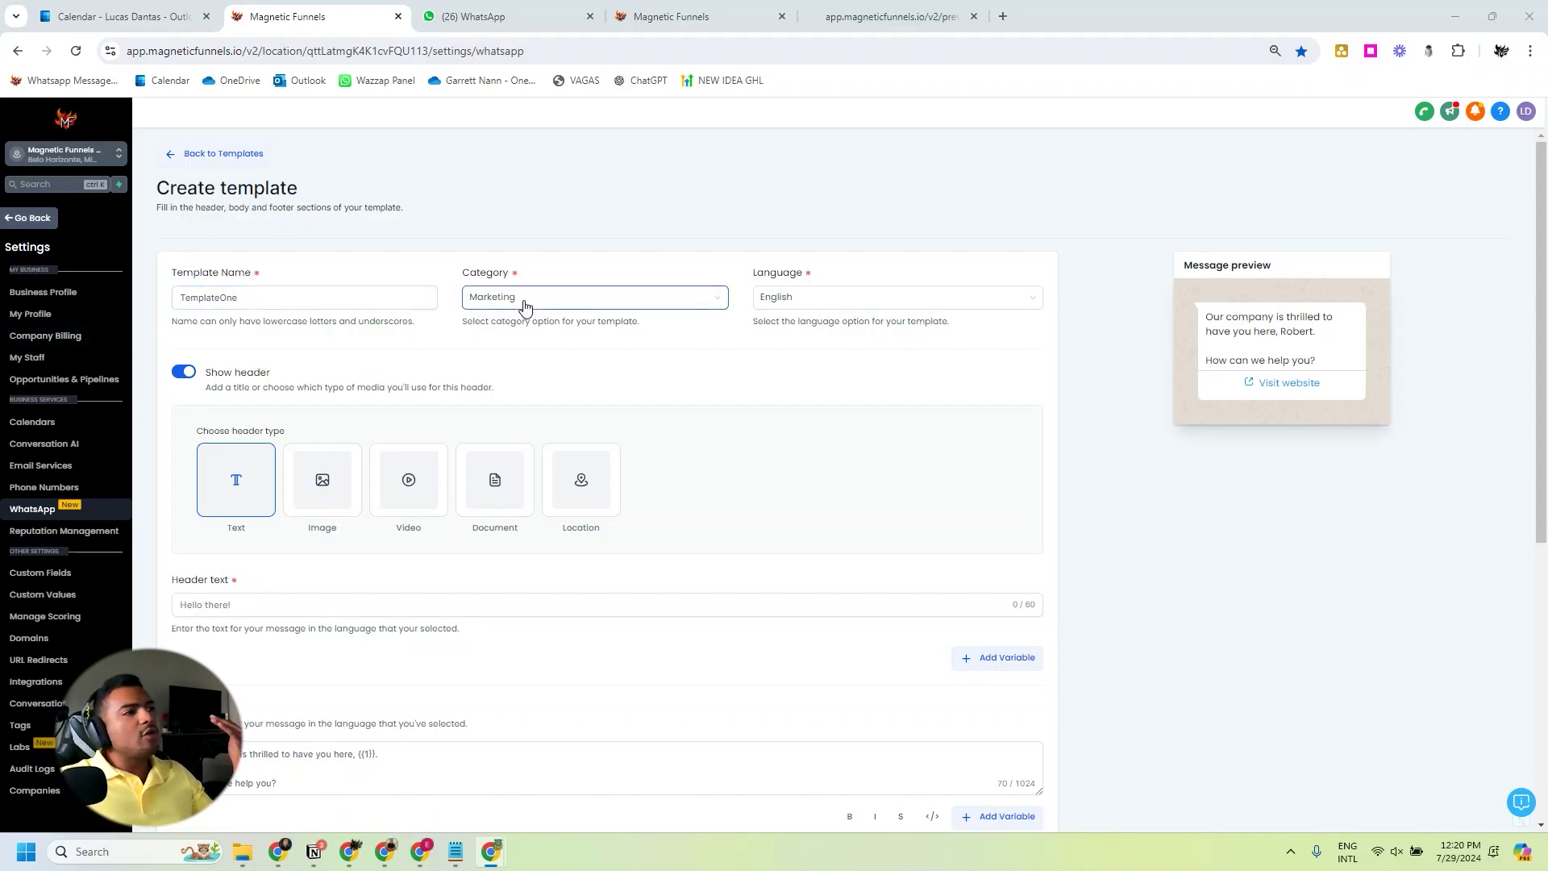
click(520, 304)
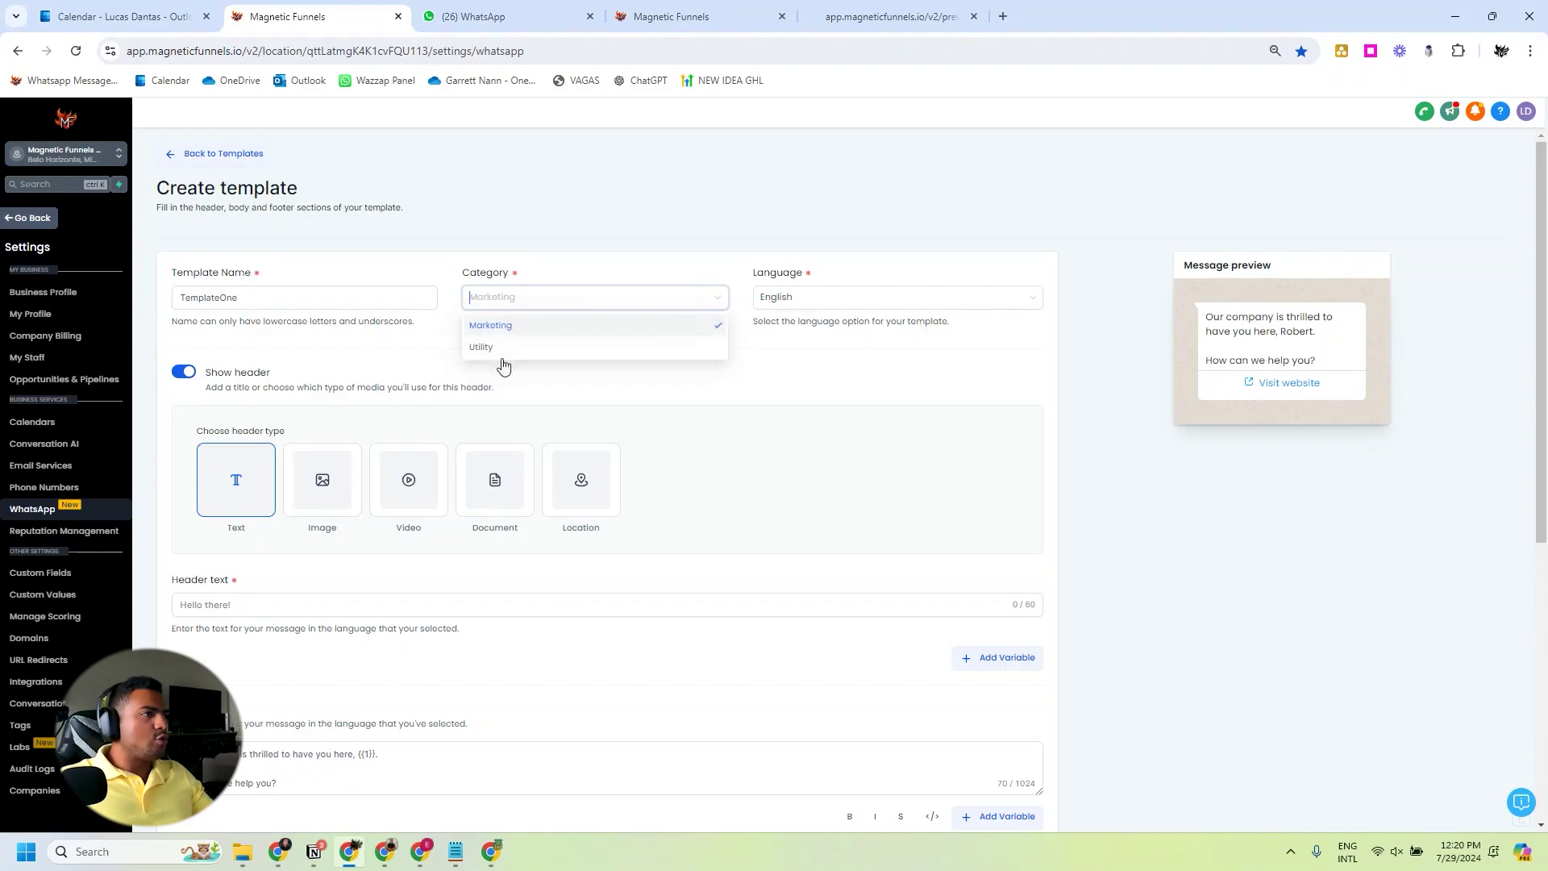
click(815, 363)
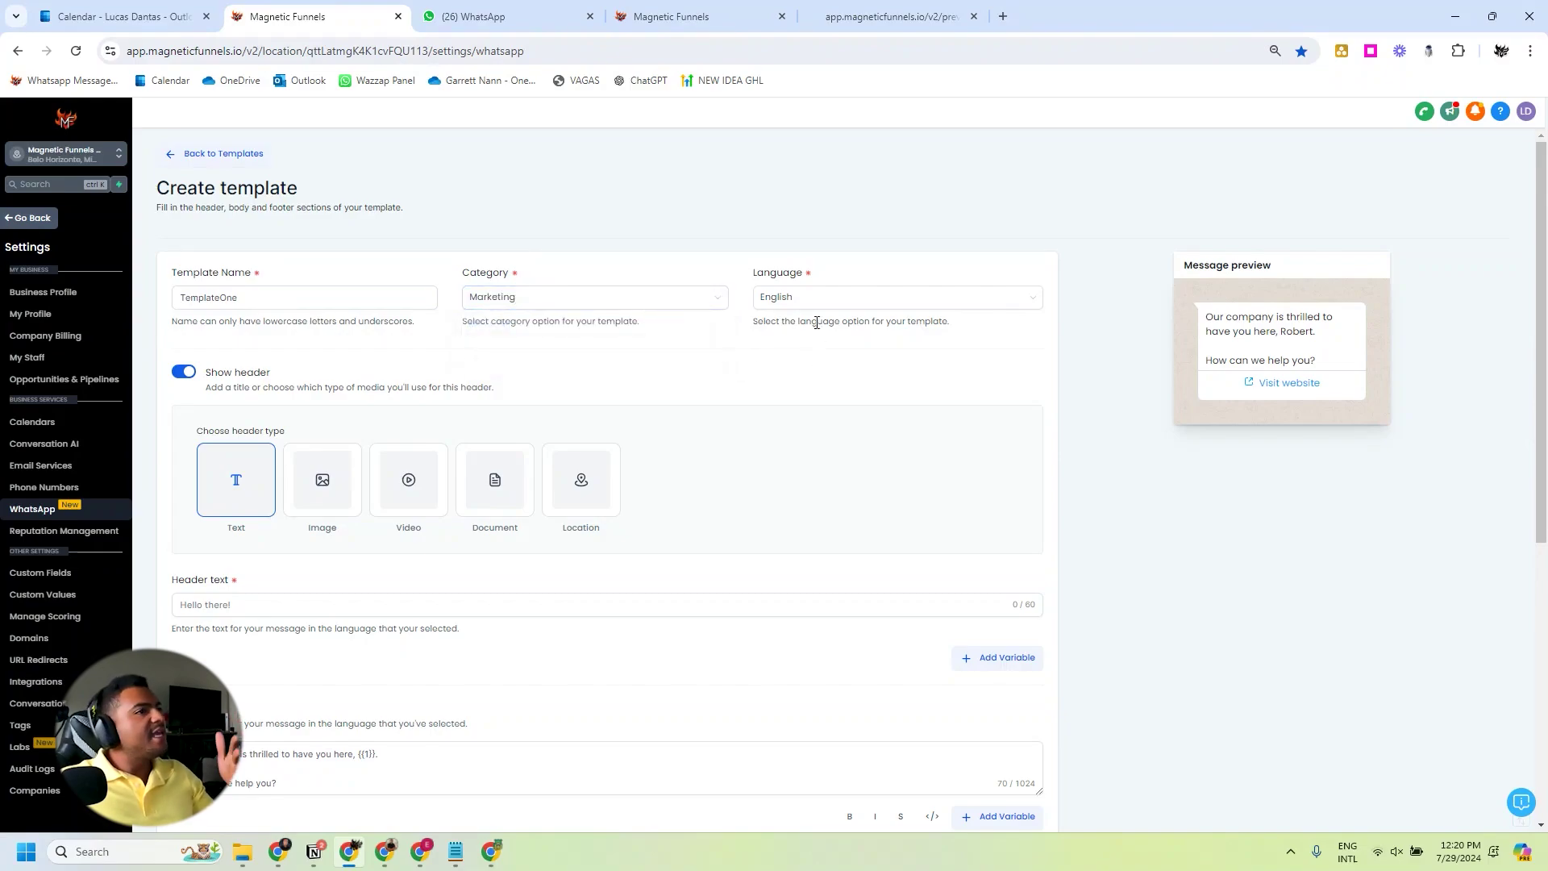
scroll(442, 520, down, 1)
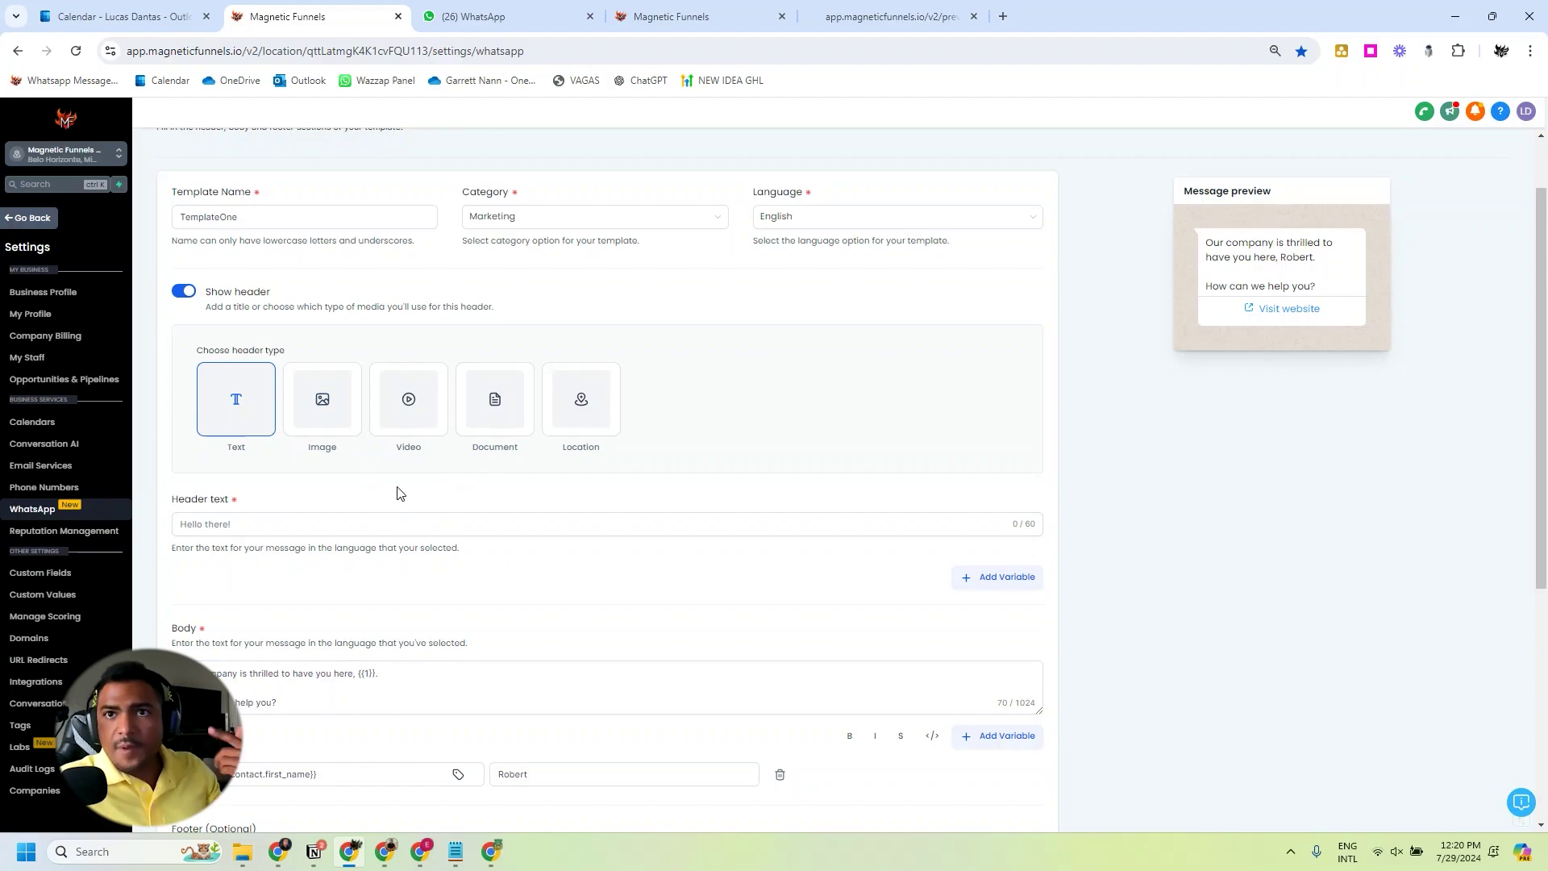
click(319, 413)
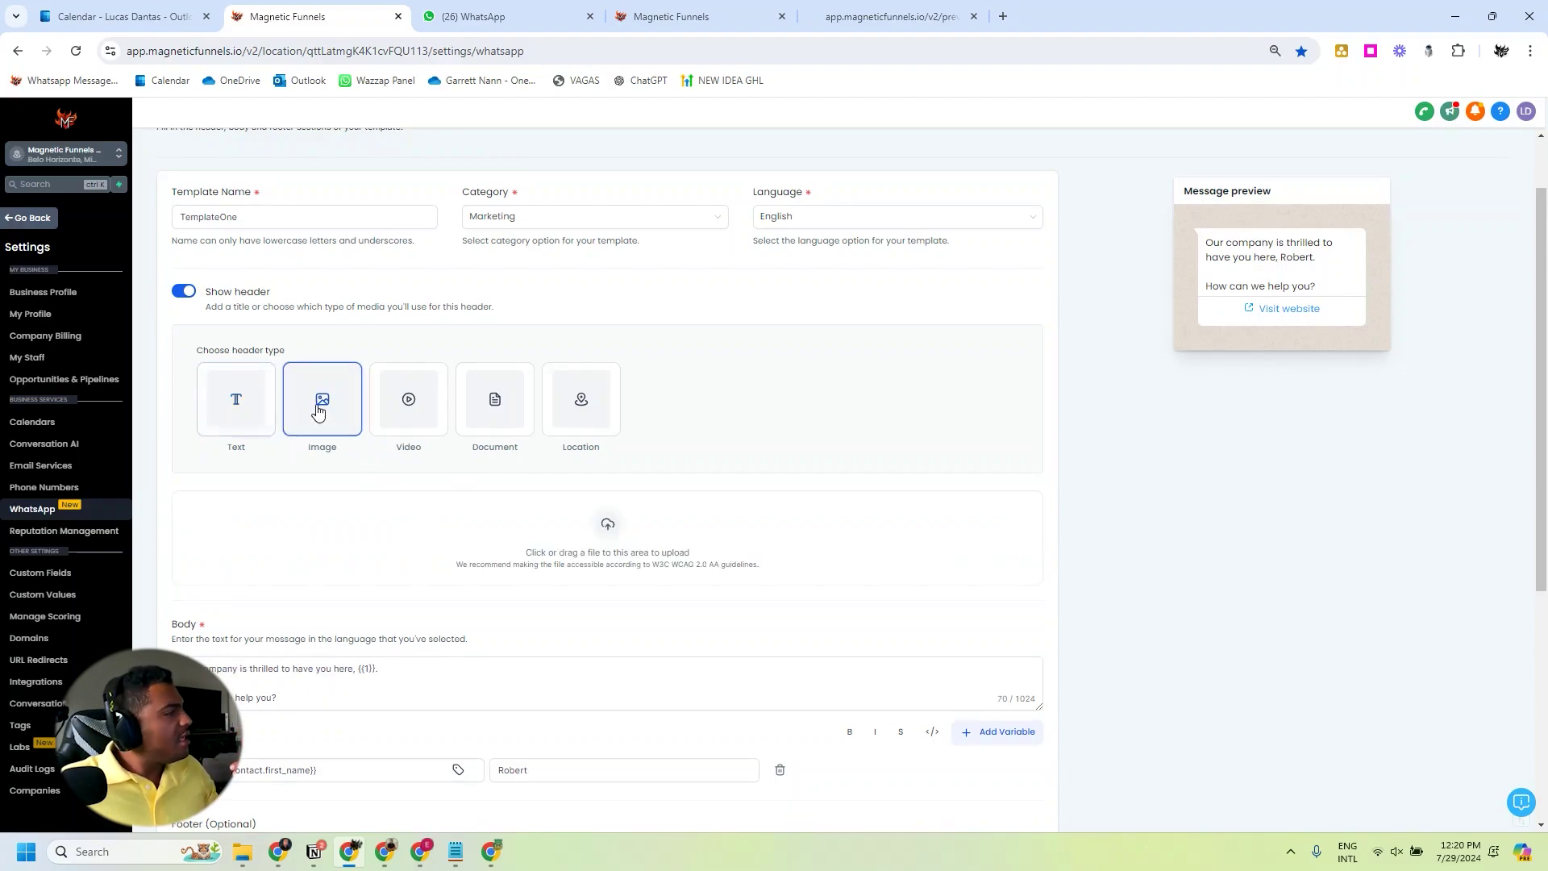
click(408, 400)
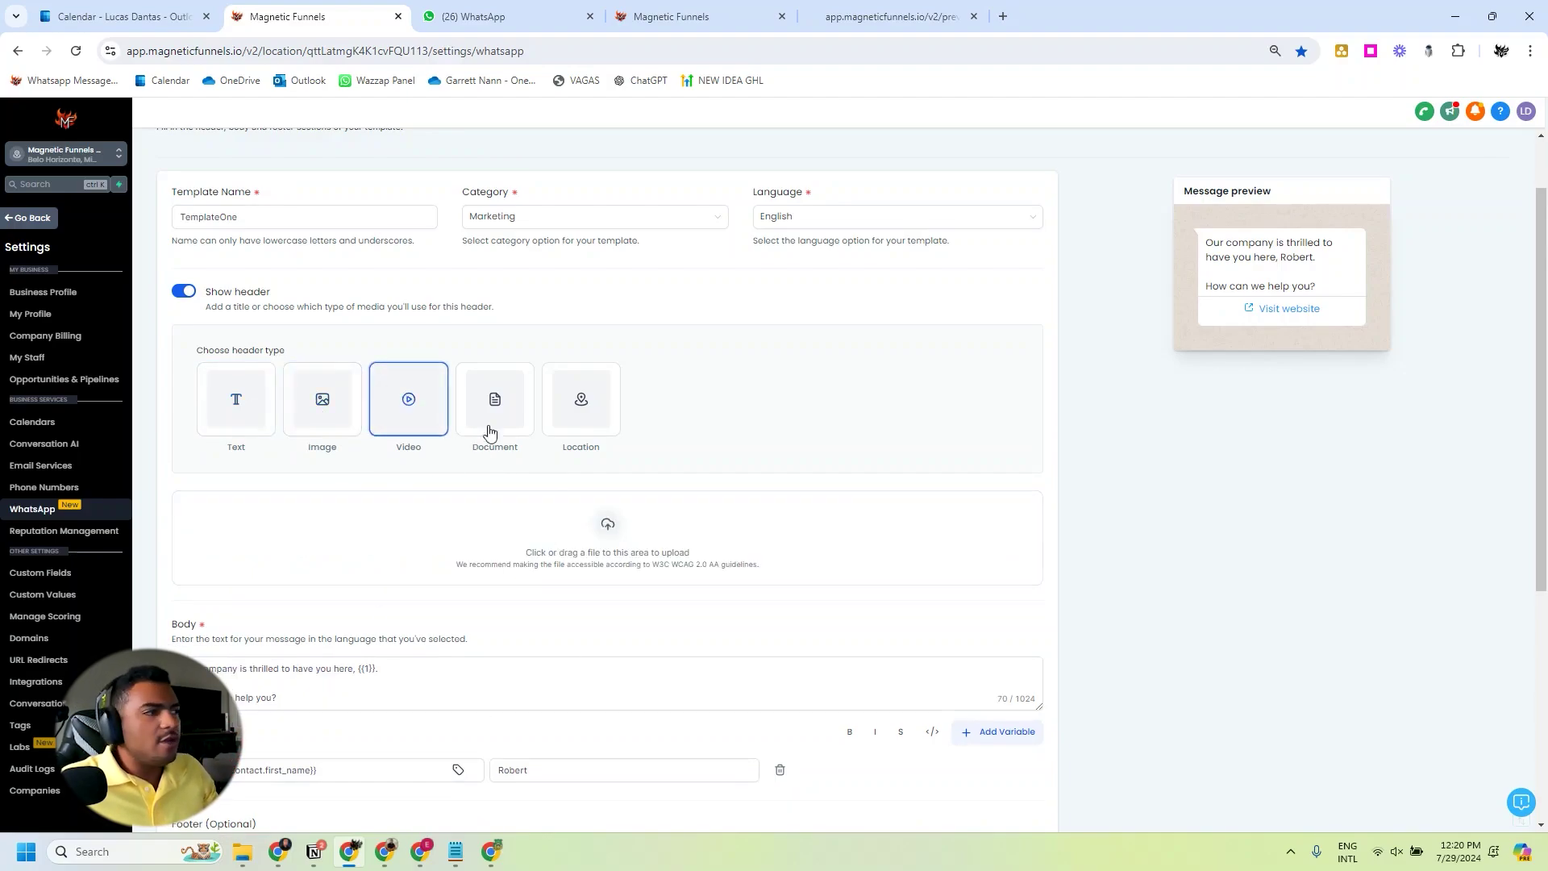
click(500, 401)
click(581, 401)
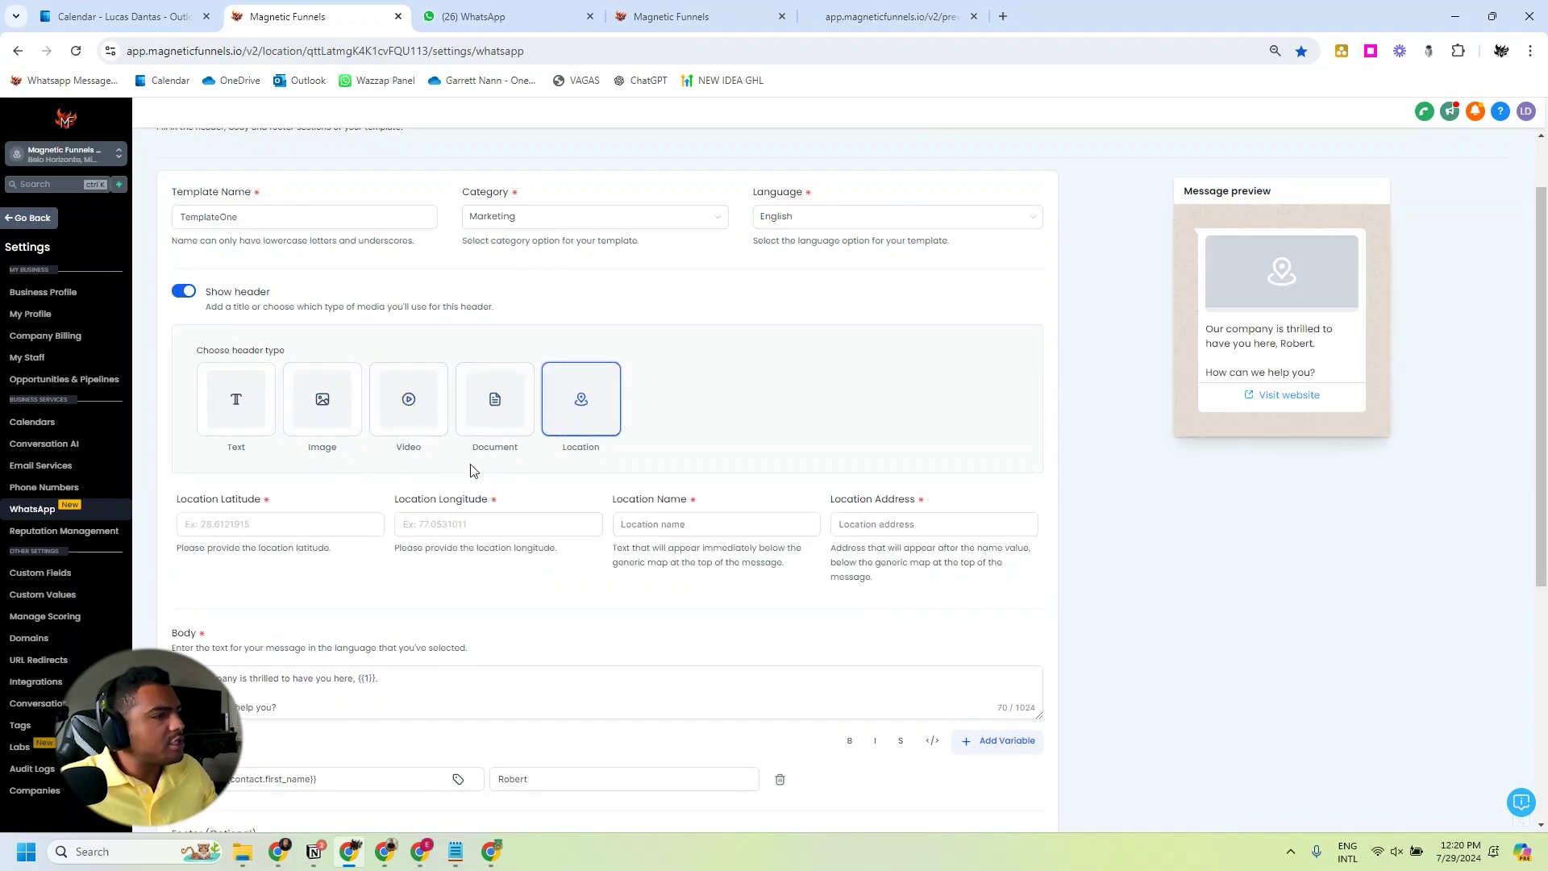
click(236, 401)
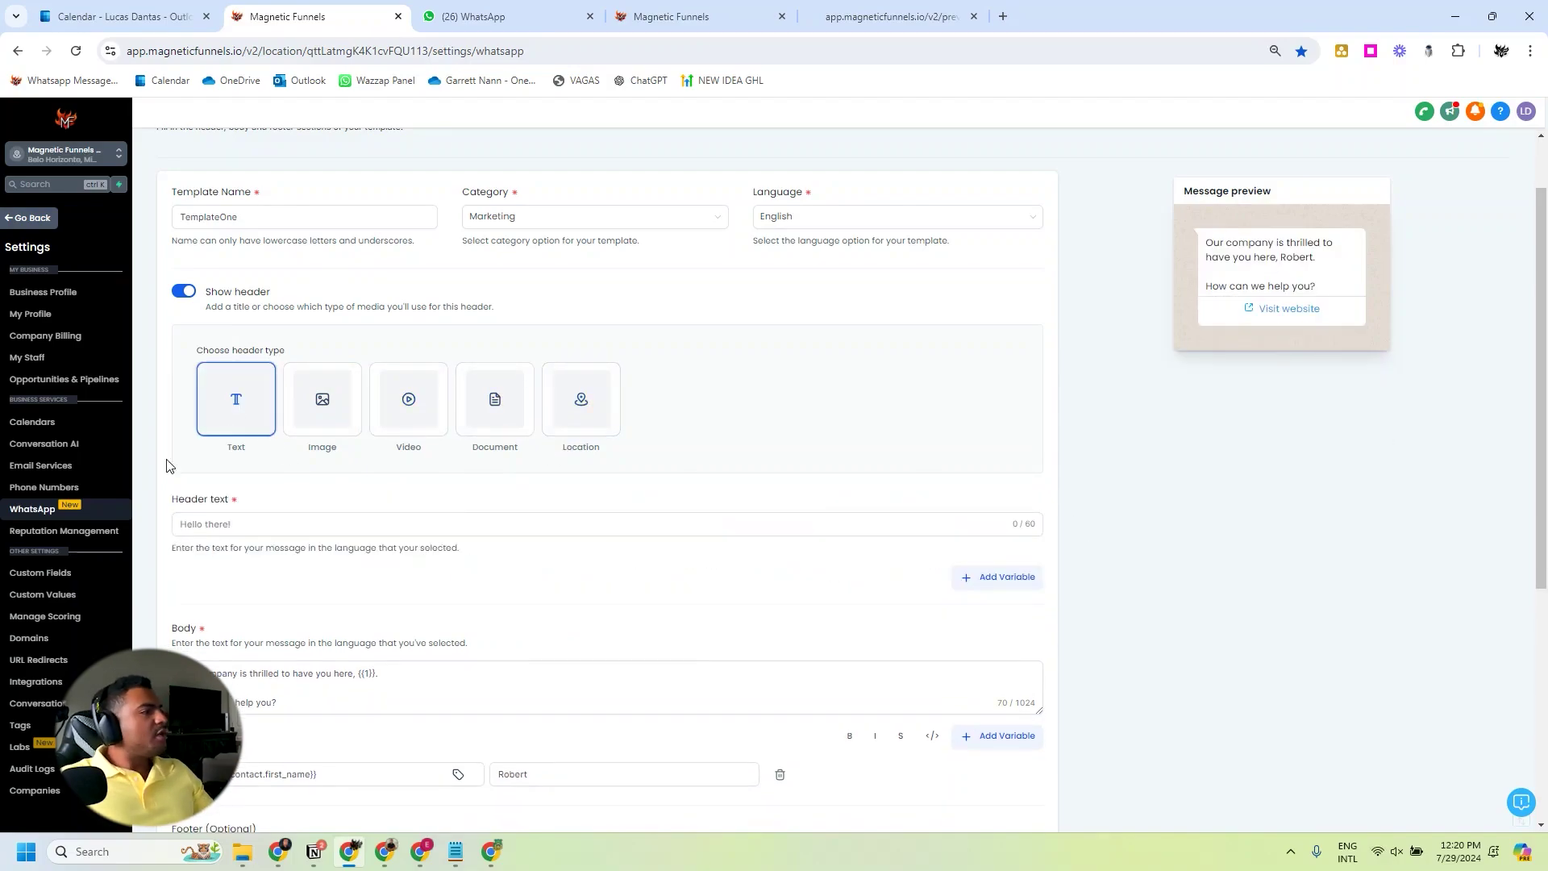
Enter 'Welcome to My Company' as the template's header text.
click(250, 526)
text(Welco)
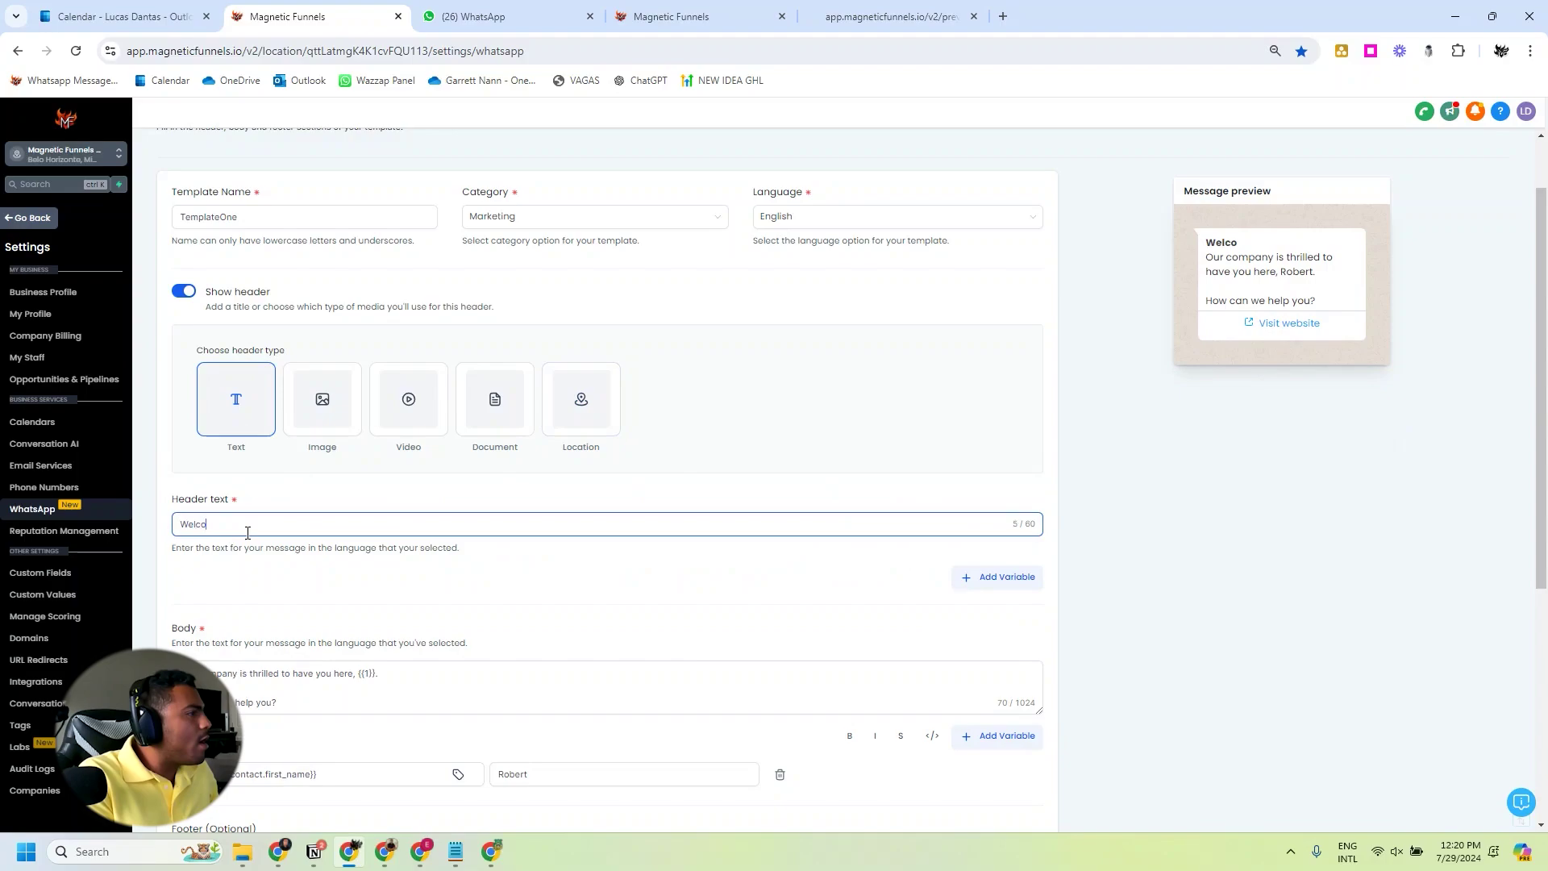
text(me to My Compna)
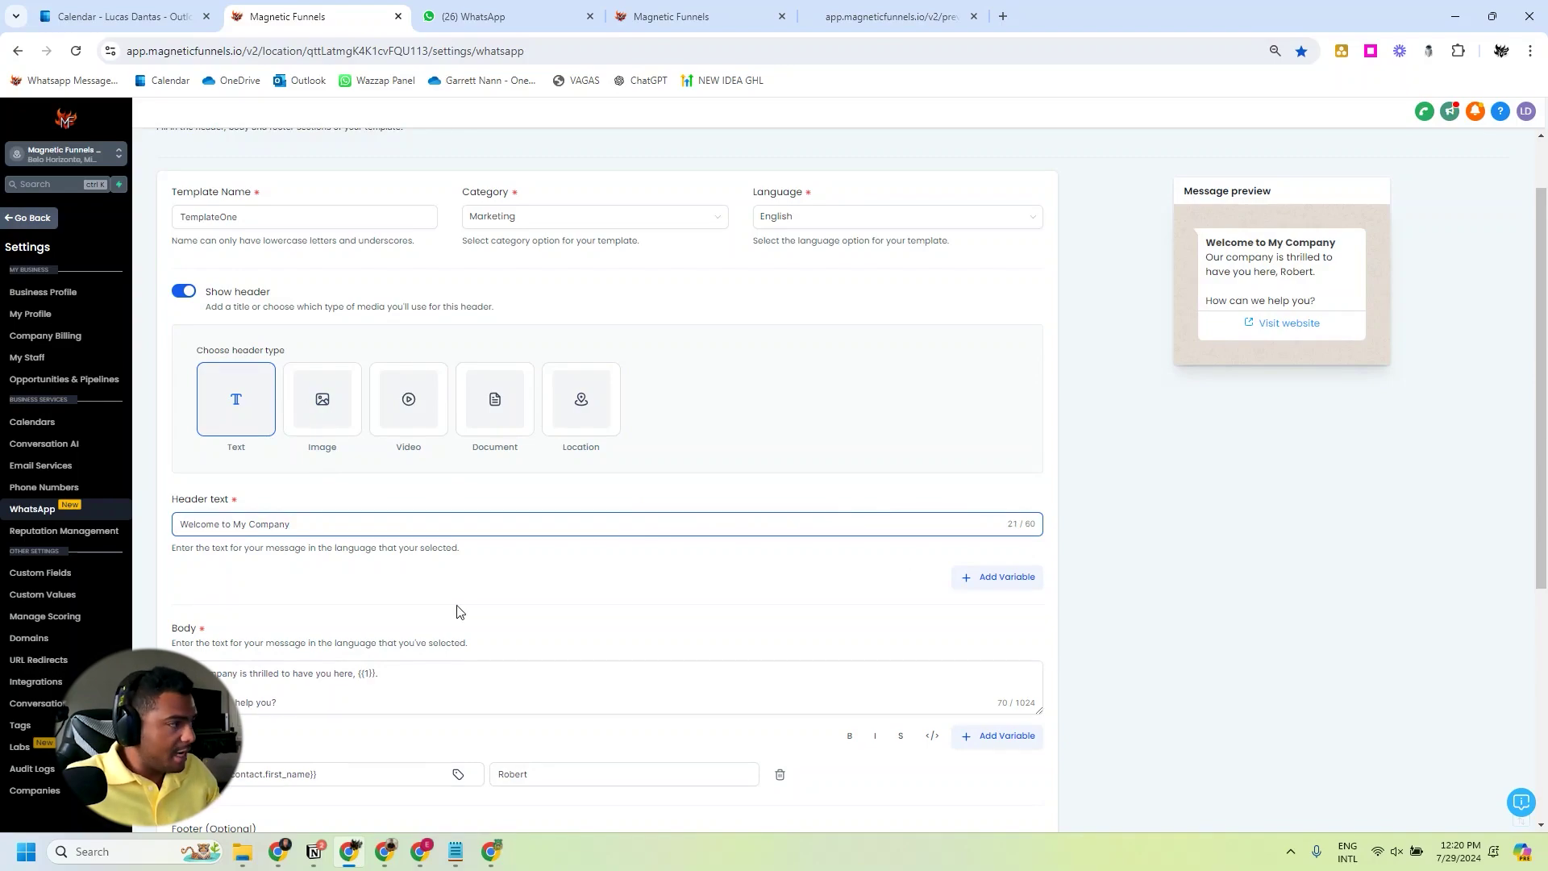
scroll(456, 611, down, 1)
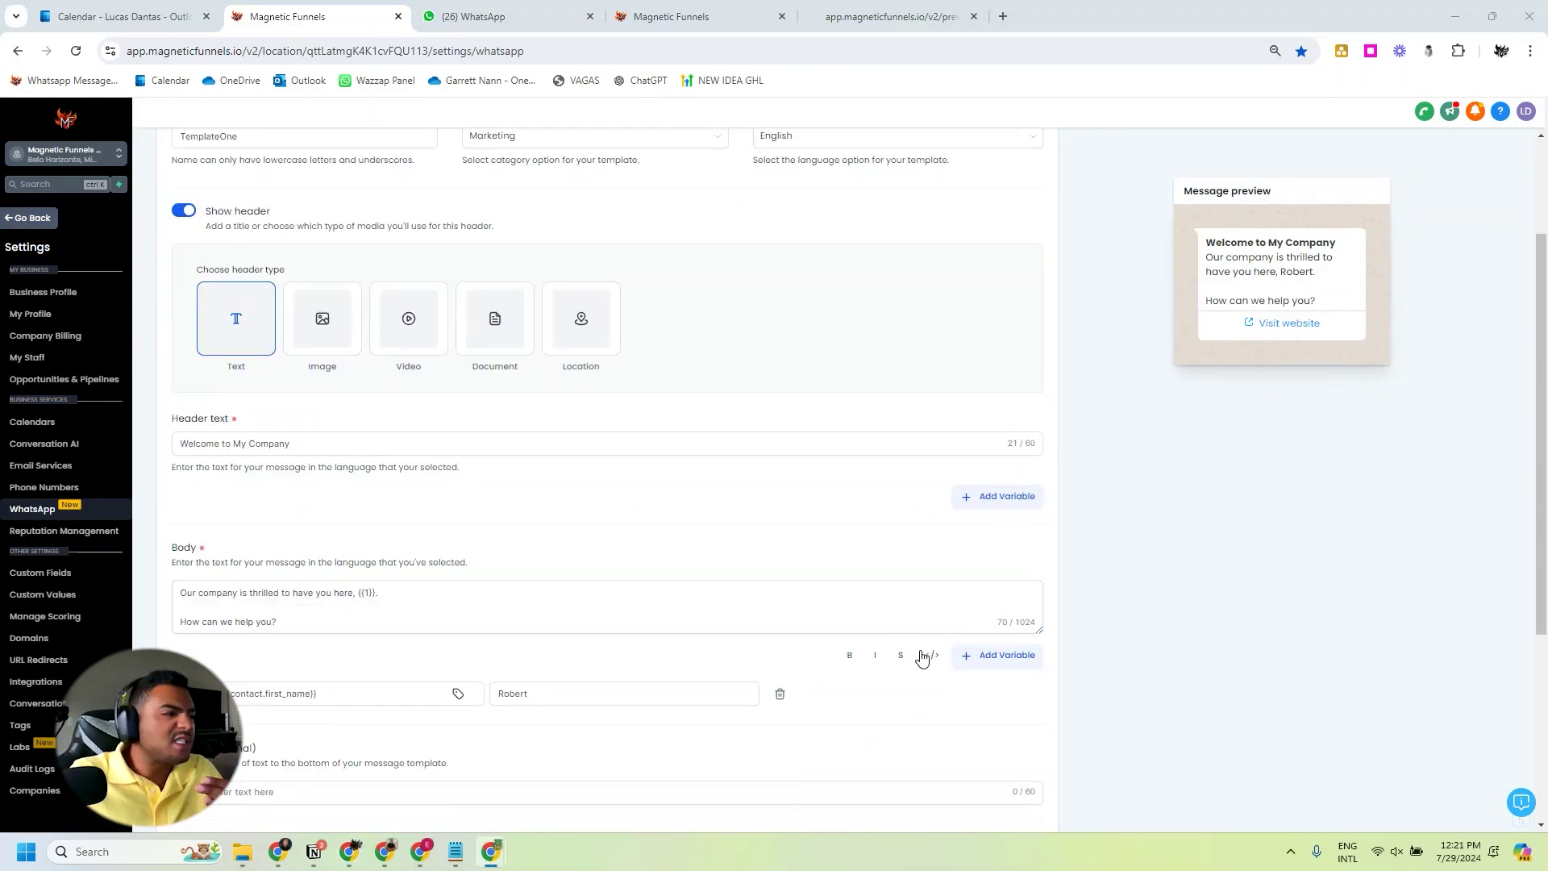
Review the body text and its {{1}} first-name variable, leaving the body unchanged.
click(339, 626)
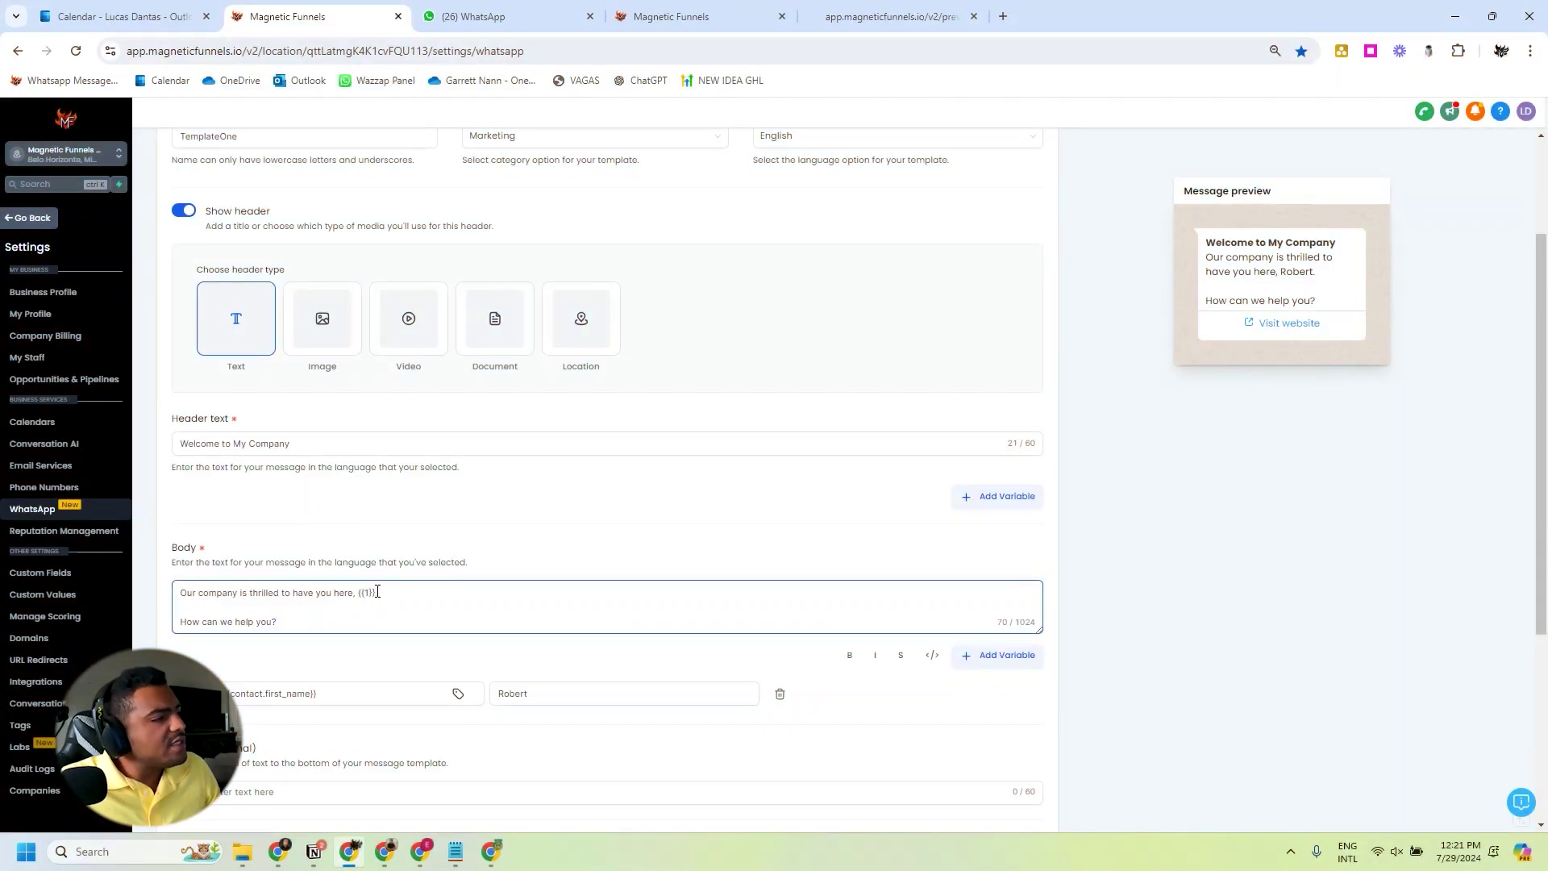
drag(378, 592, 357, 594)
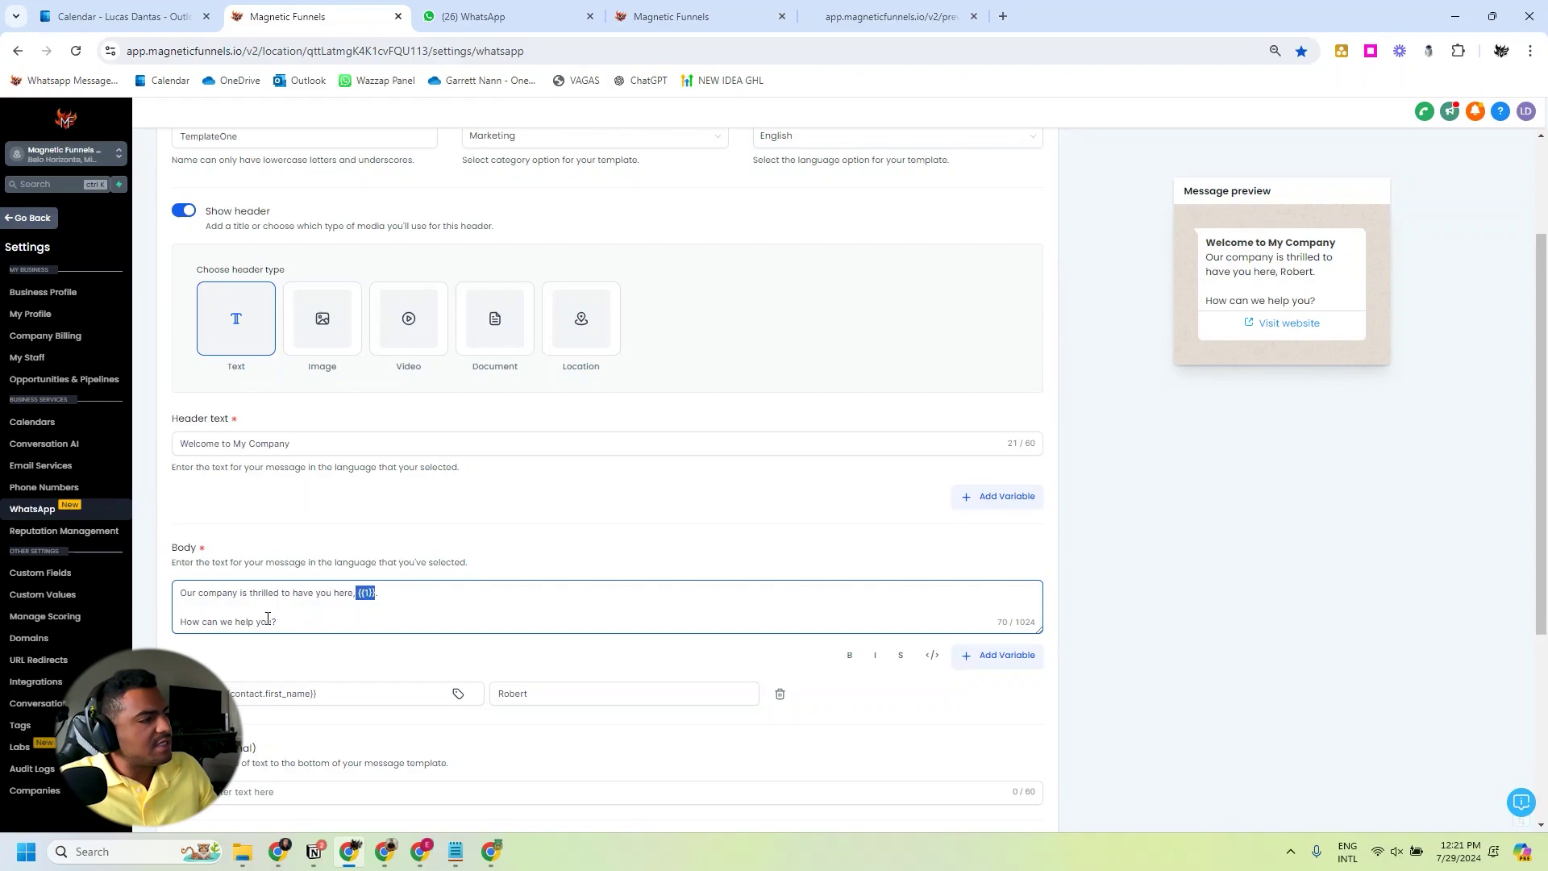
click(299, 623)
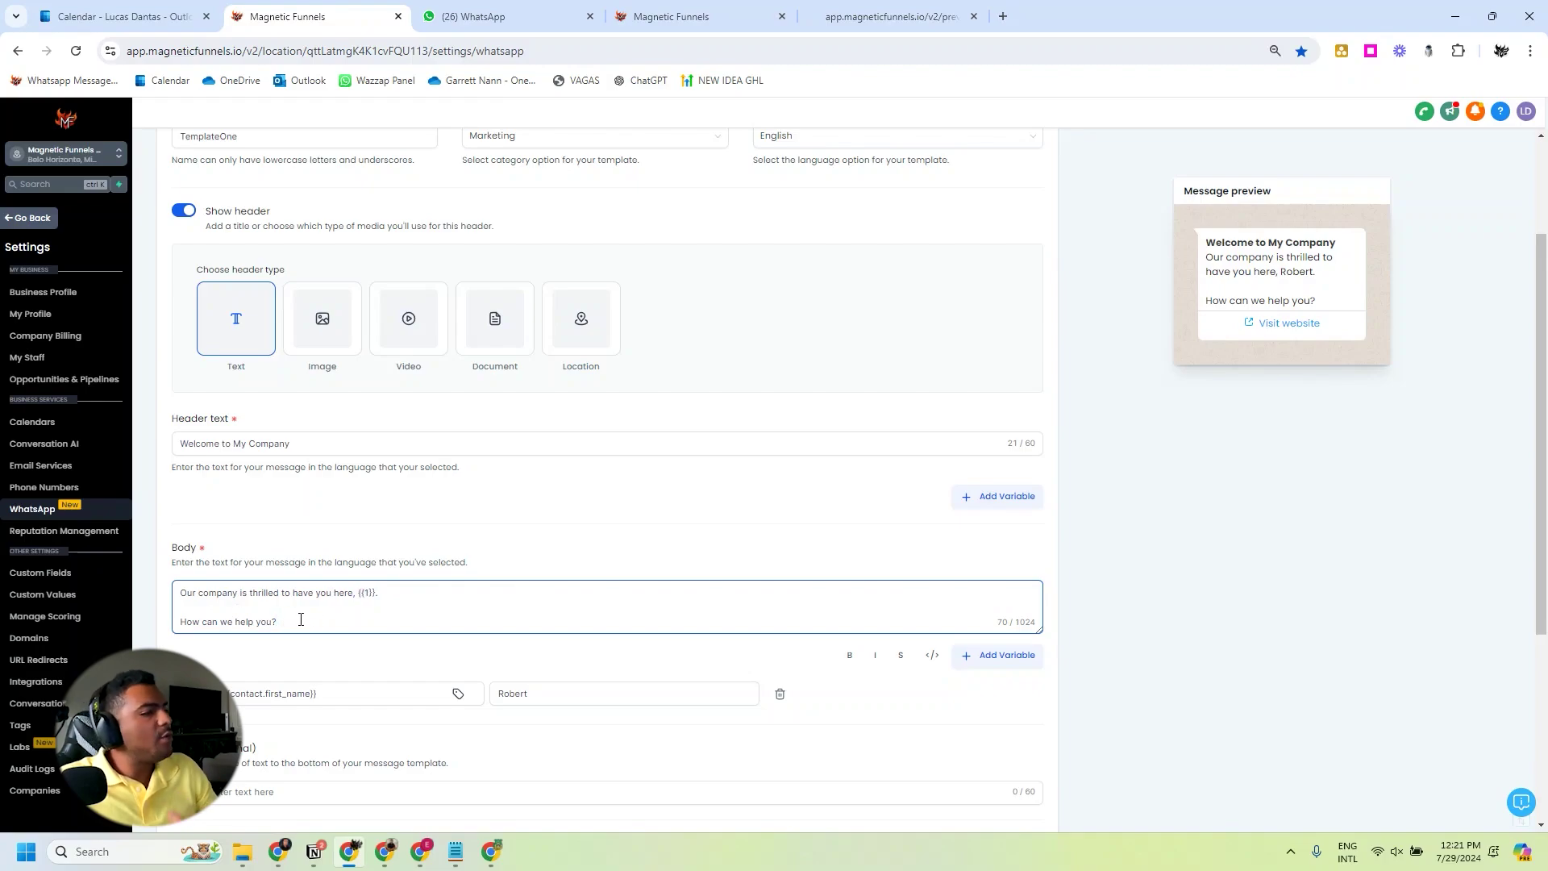
scroll(355, 564, down, 4)
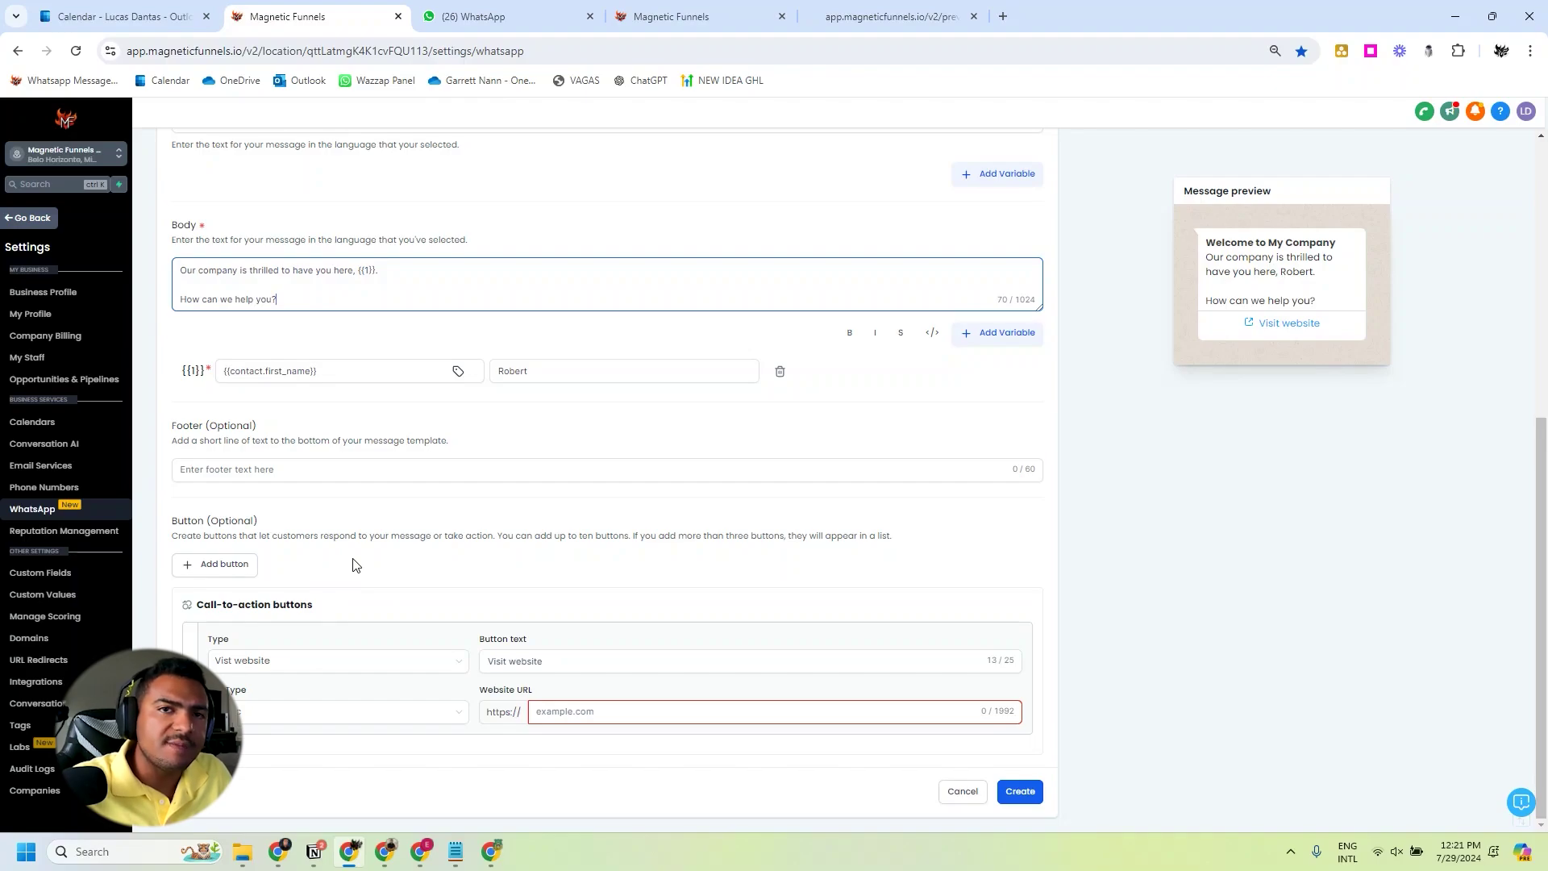
Add a second Visit website call-to-action button to the template.
click(242, 472)
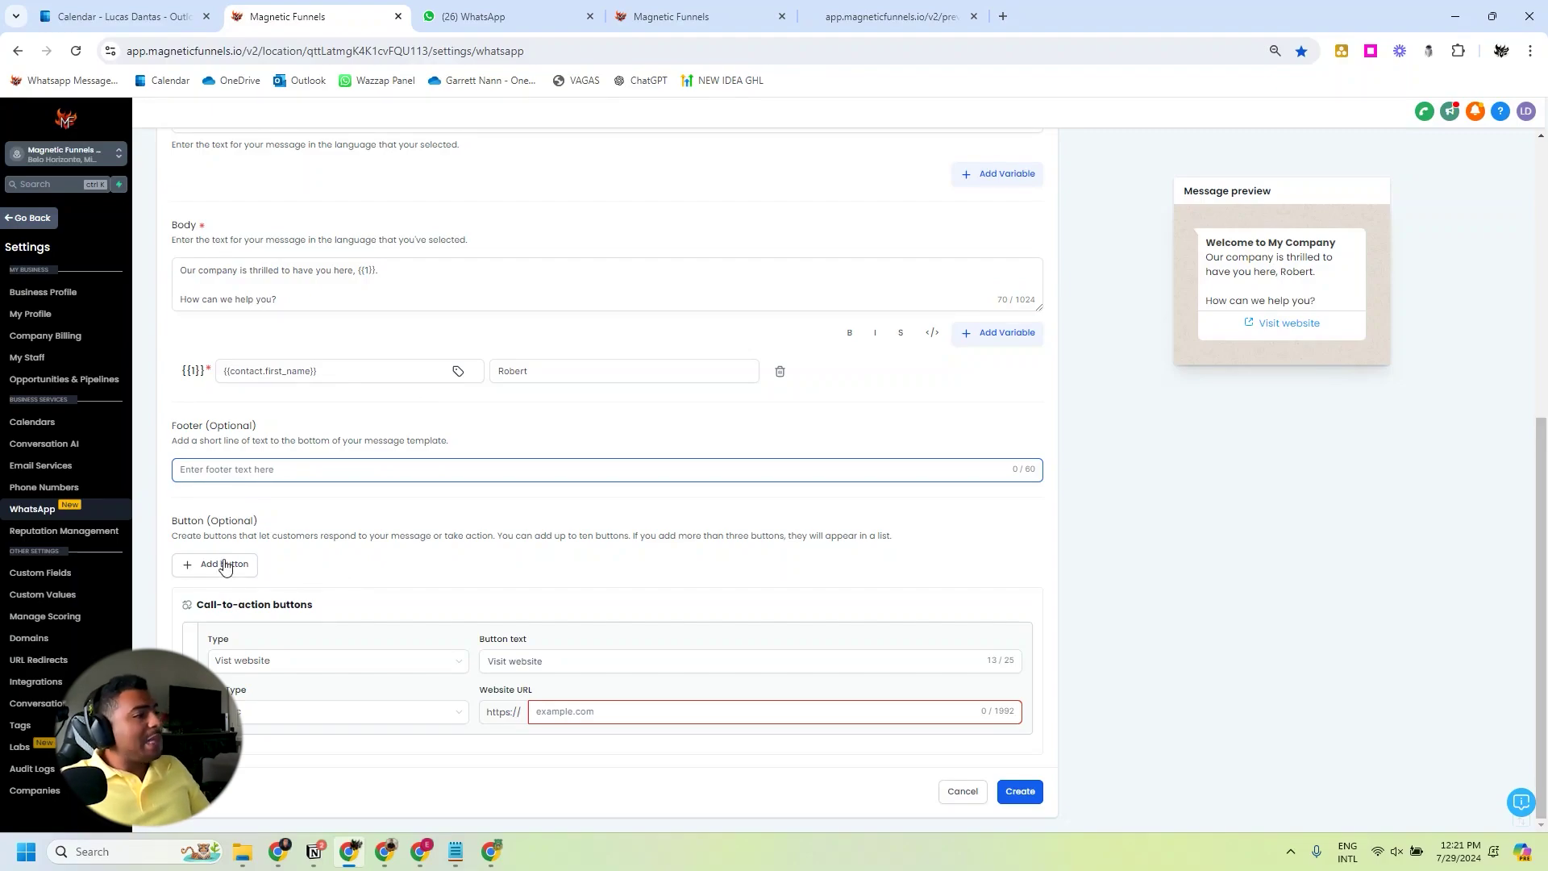
click(236, 569)
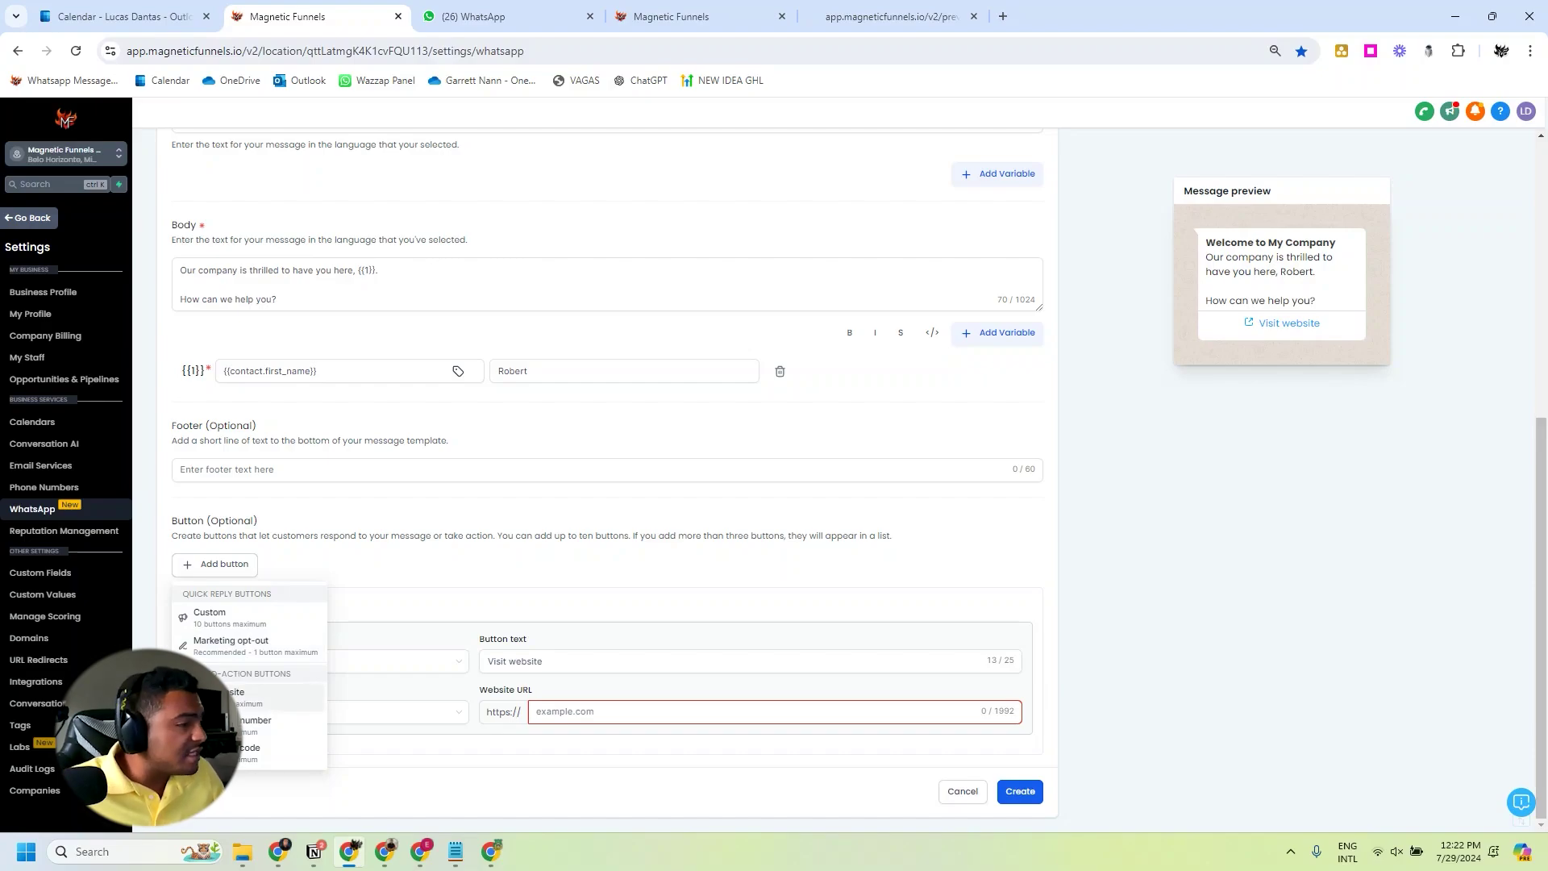
click(274, 695)
scroll(613, 693, down, 2)
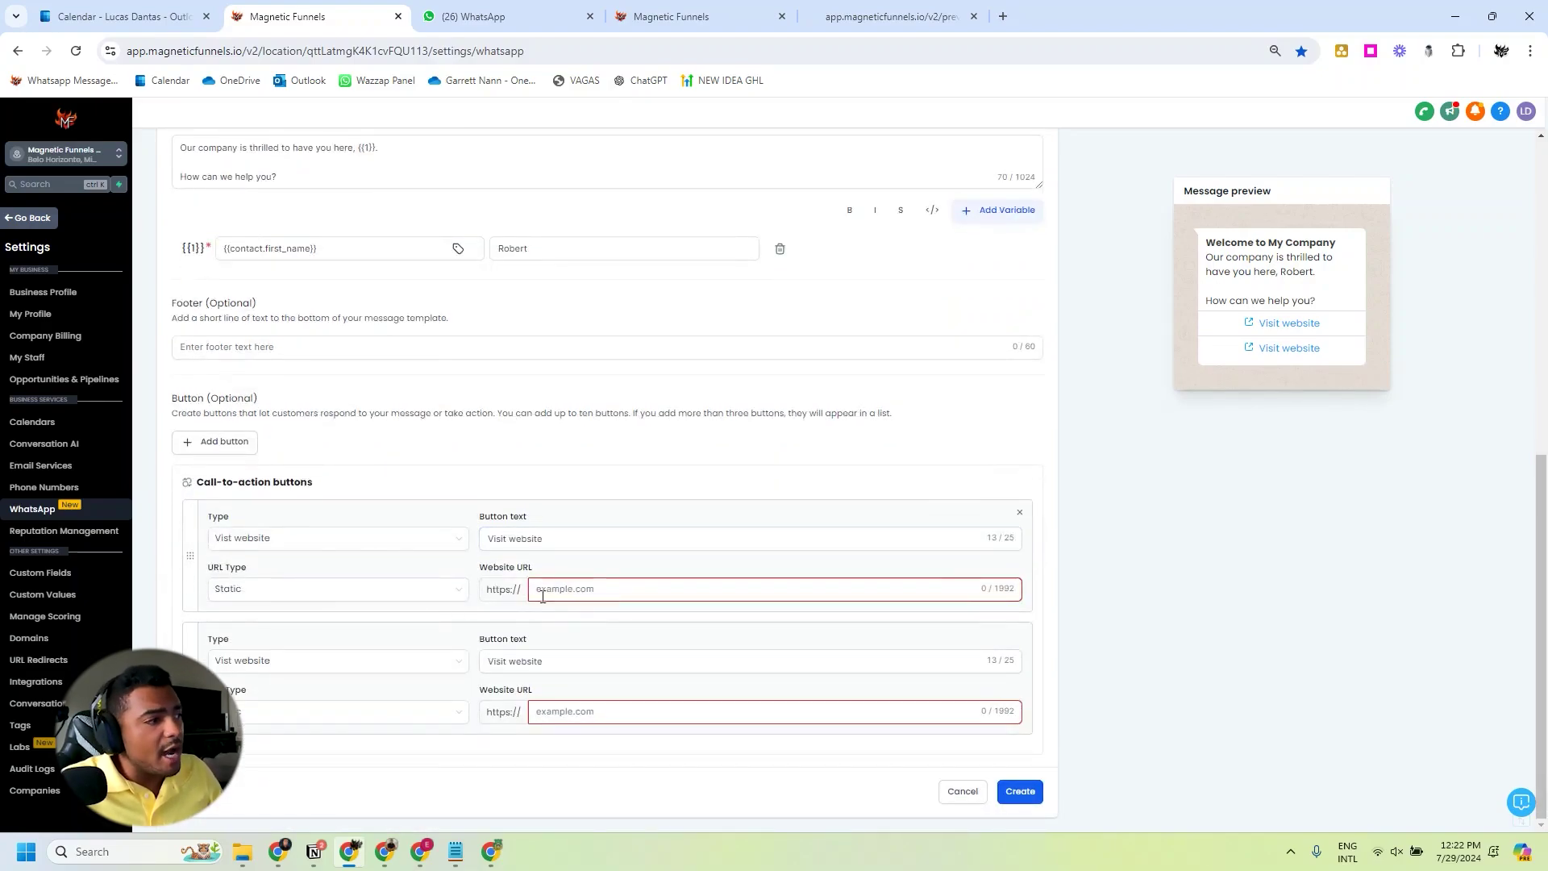
Add a custom Quick Reply button to the template.
click(195, 444)
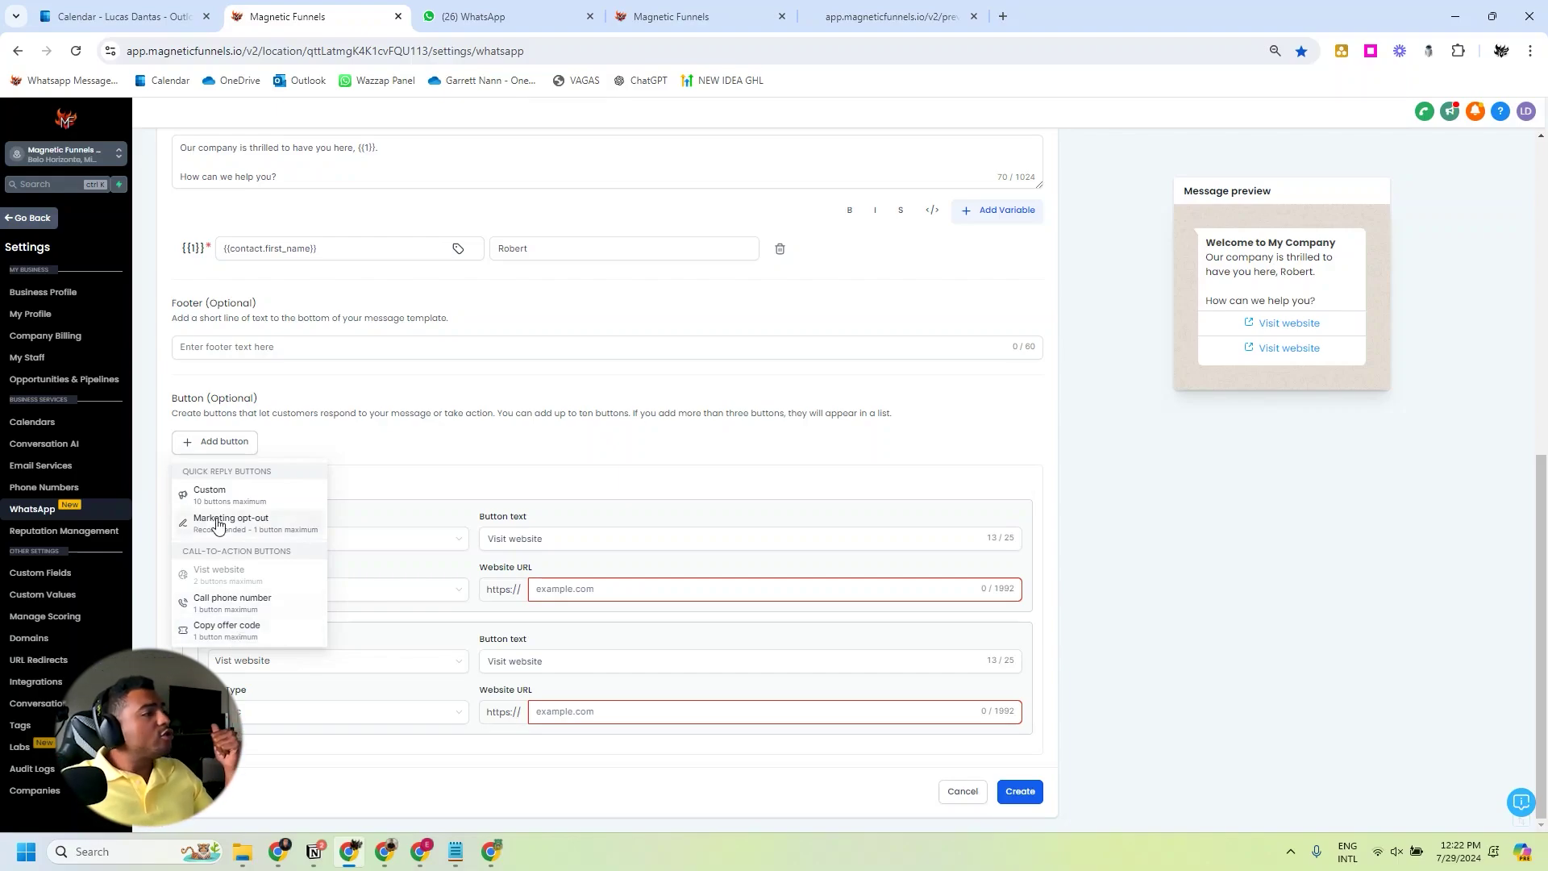
click(214, 491)
scroll(1020, 460, down, 2)
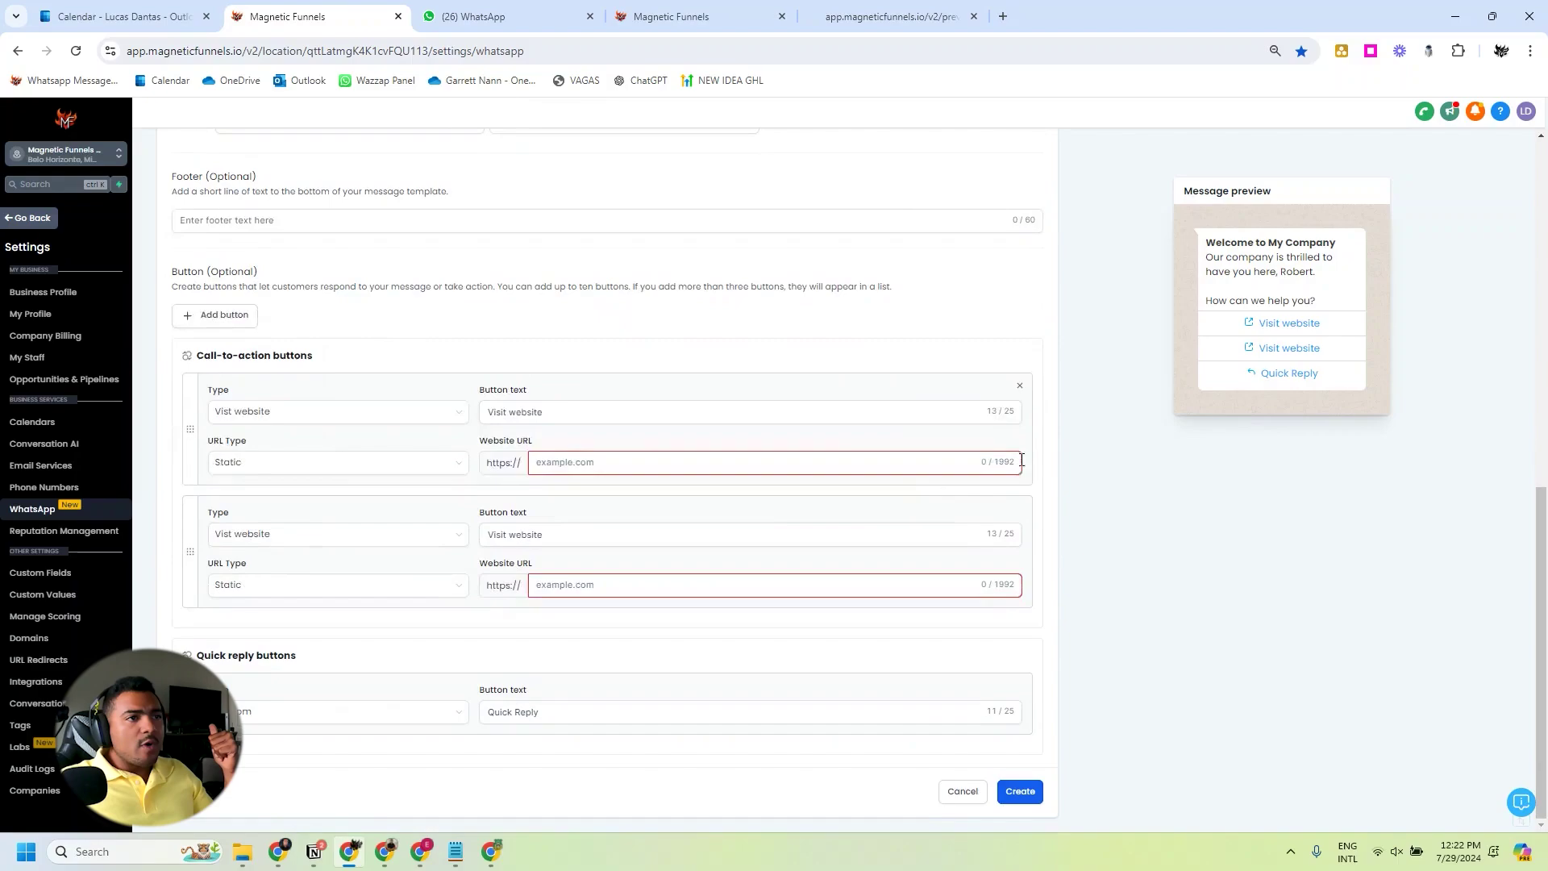
Remove both website buttons, leave the footer empty, and relabel the quick reply 'Talk with Support'.
click(1020, 386)
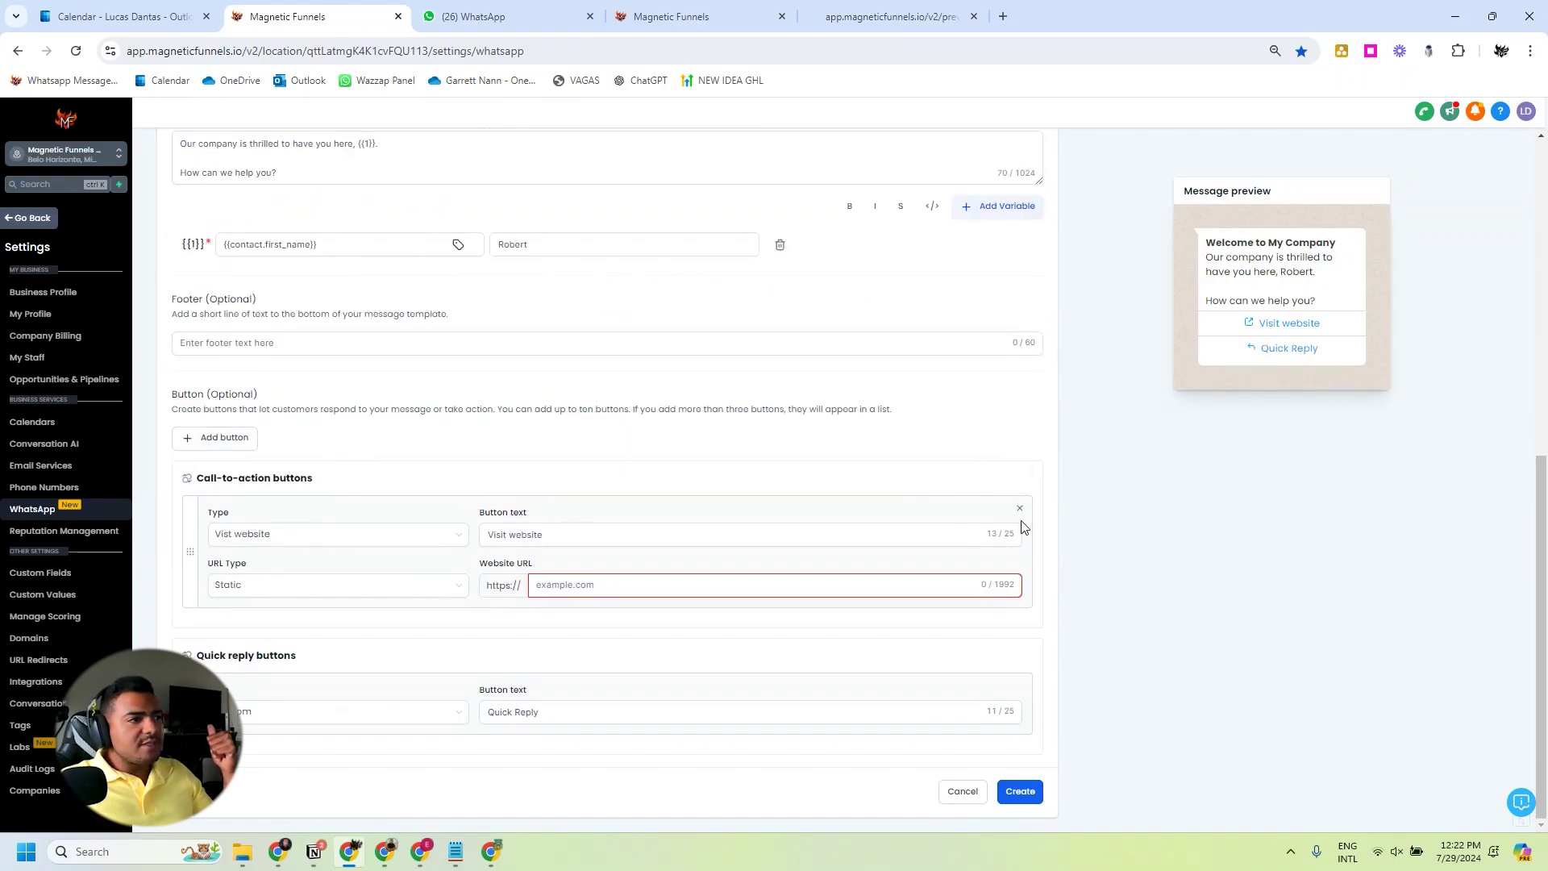
click(1020, 510)
click(932, 529)
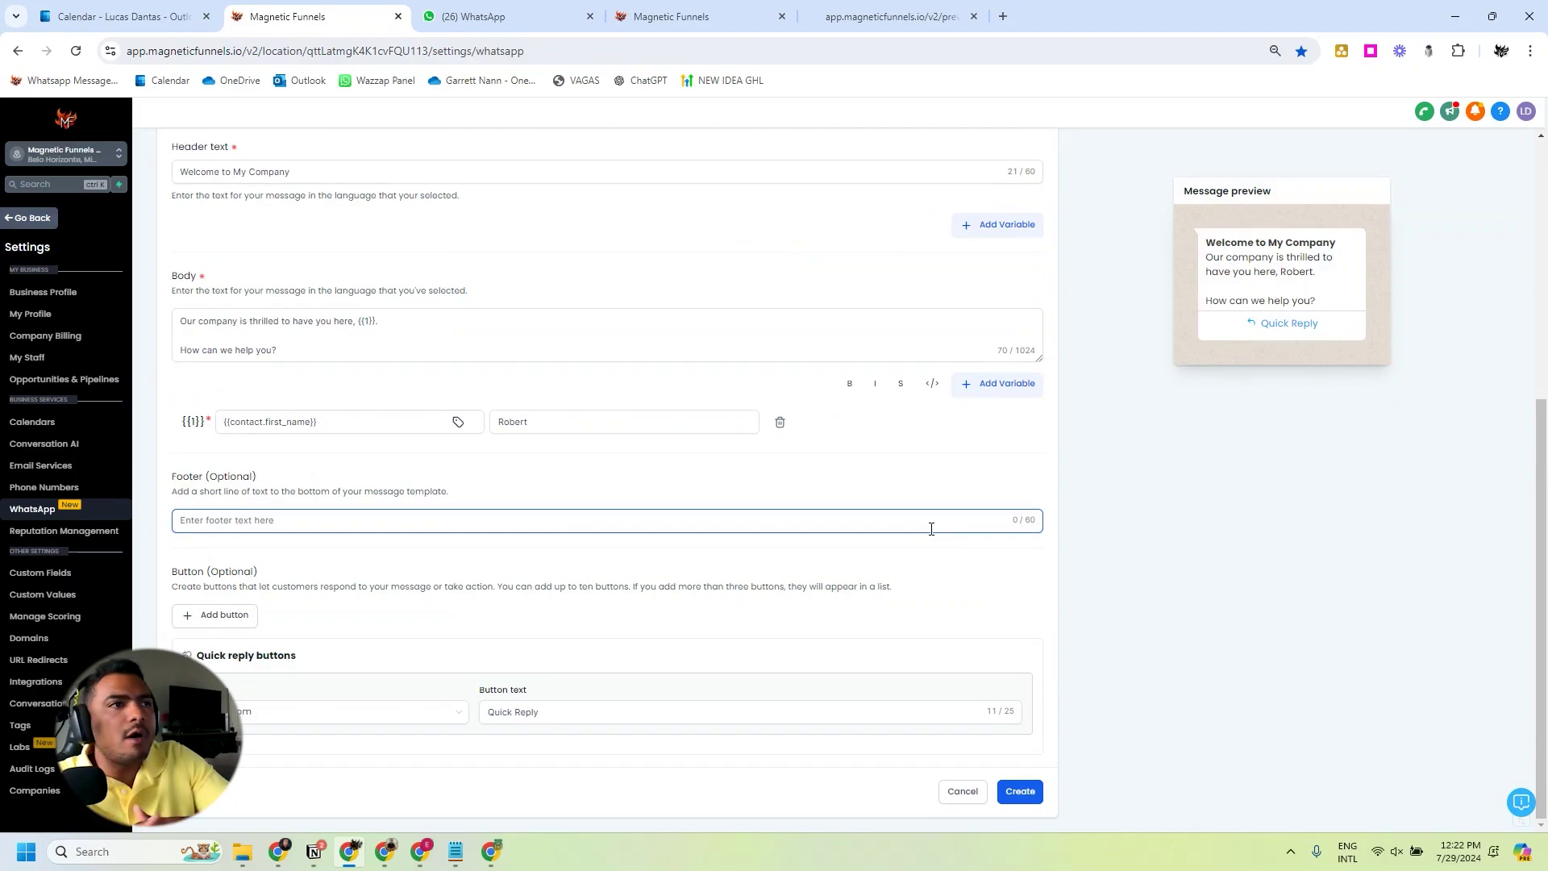
click(892, 541)
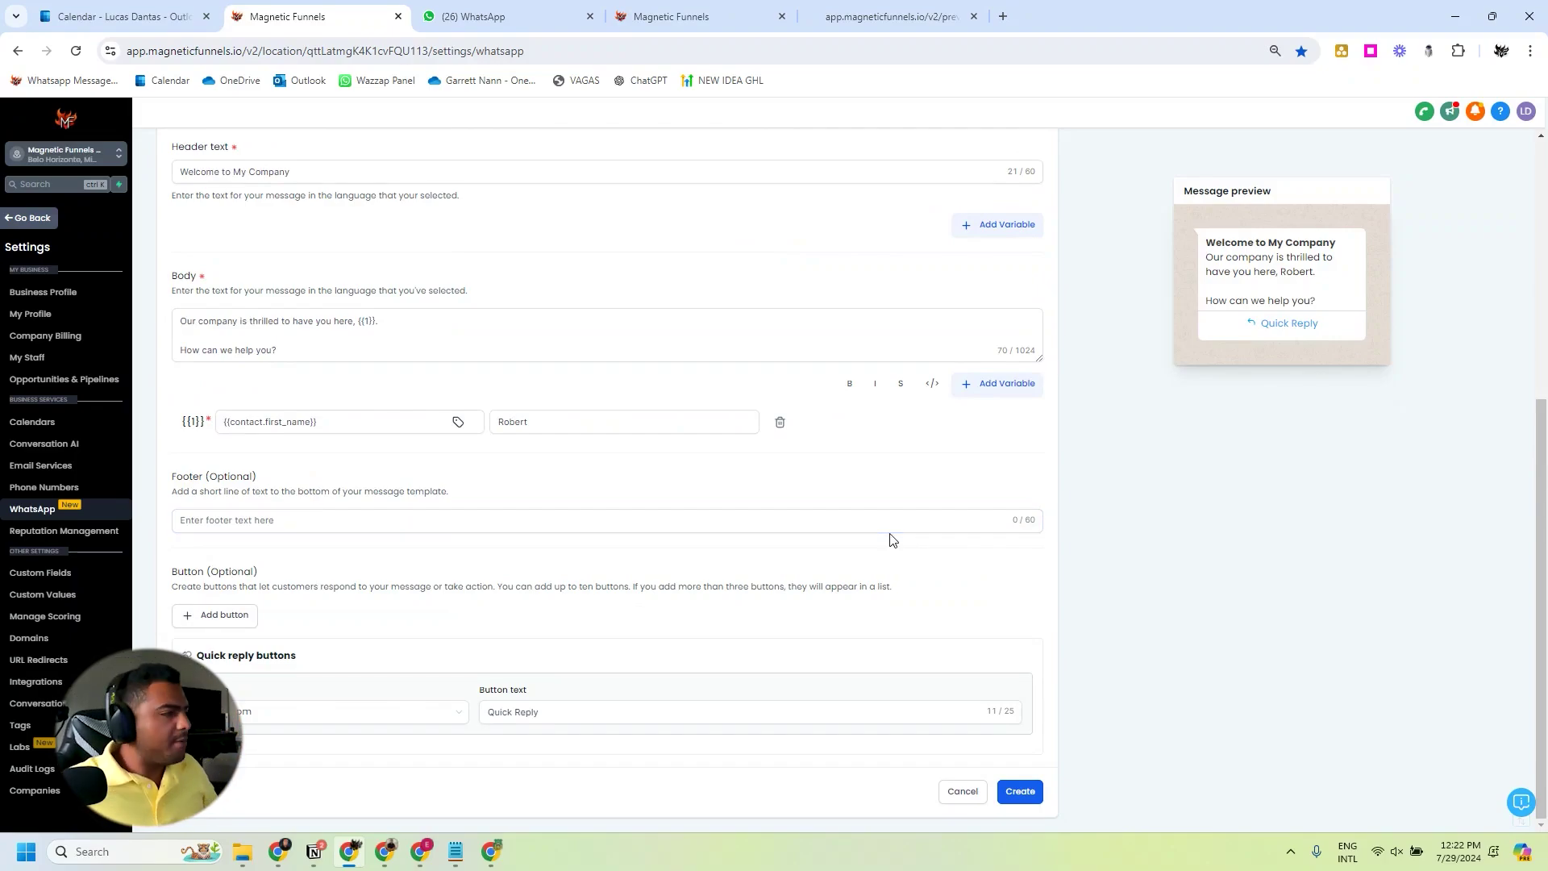
click(607, 710)
key(BackSpace)
key(BackSpace)
key(BackSpace)
key(BackSpace)
key(BackSpace)
key(BackSpace)
key(BackSpace)
key(BackSpace)
key(BackSpace)
key(BackSpace)
key(BackSpace)
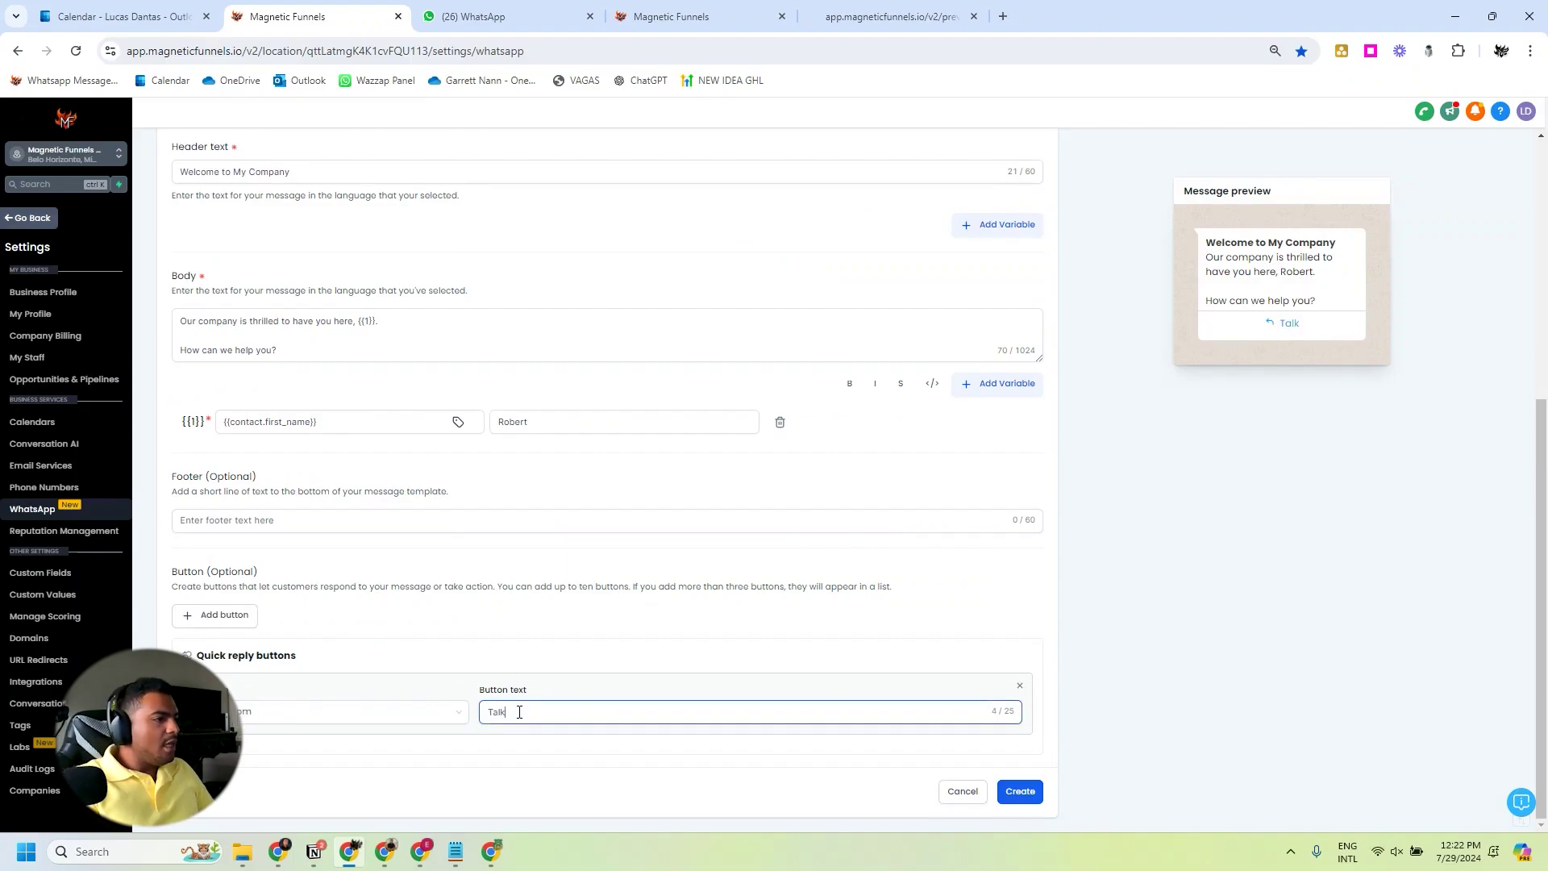
text(Talk with Support)
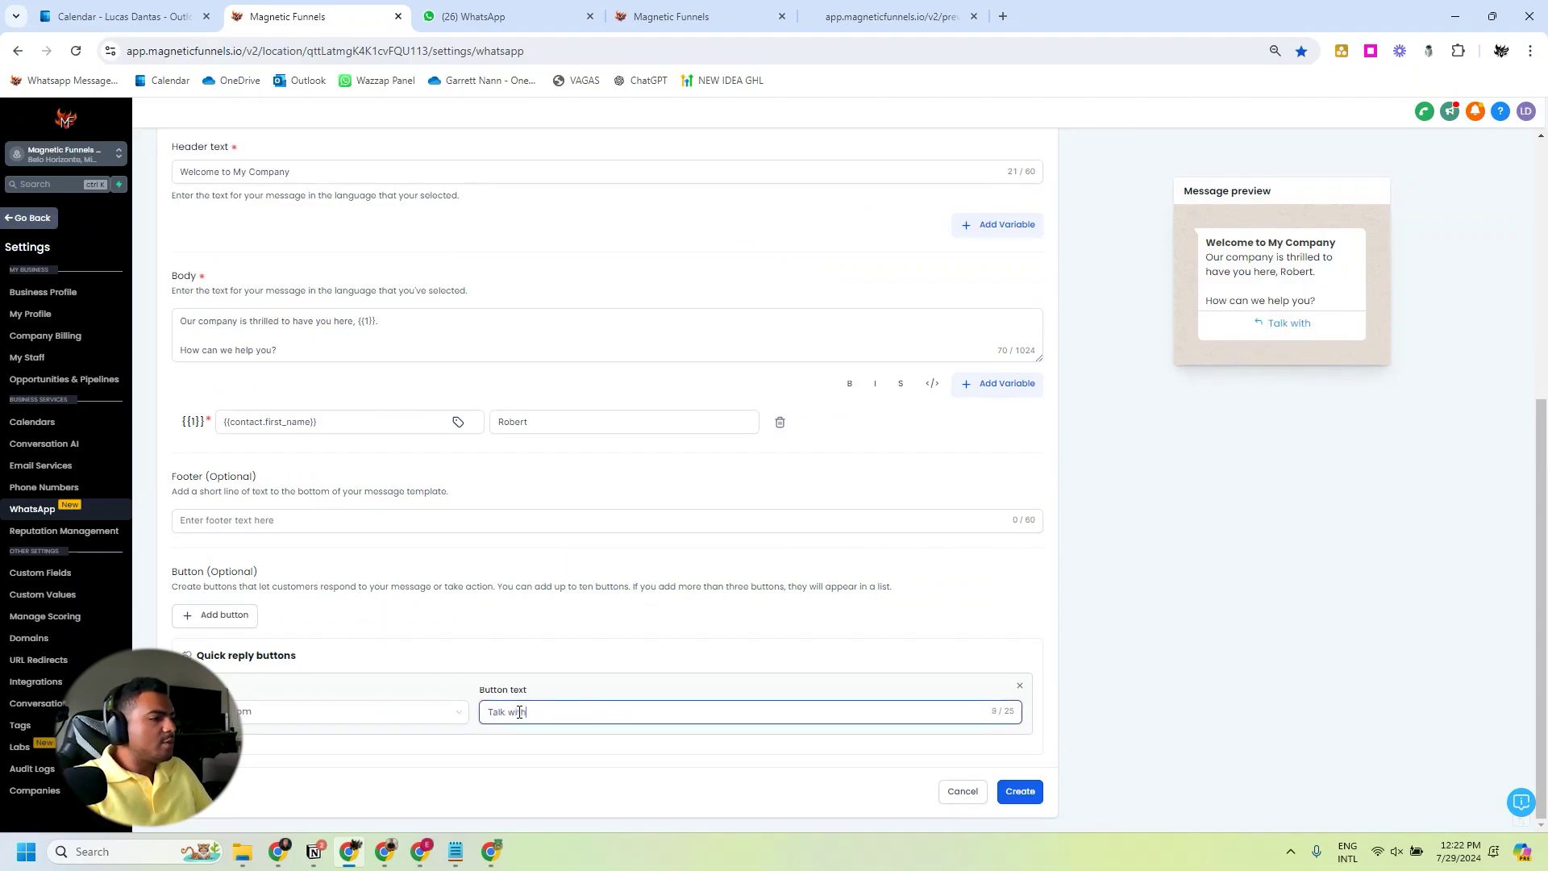
Add a second custom quick reply labelled 'Talk with Marketing' and create the template.
click(234, 619)
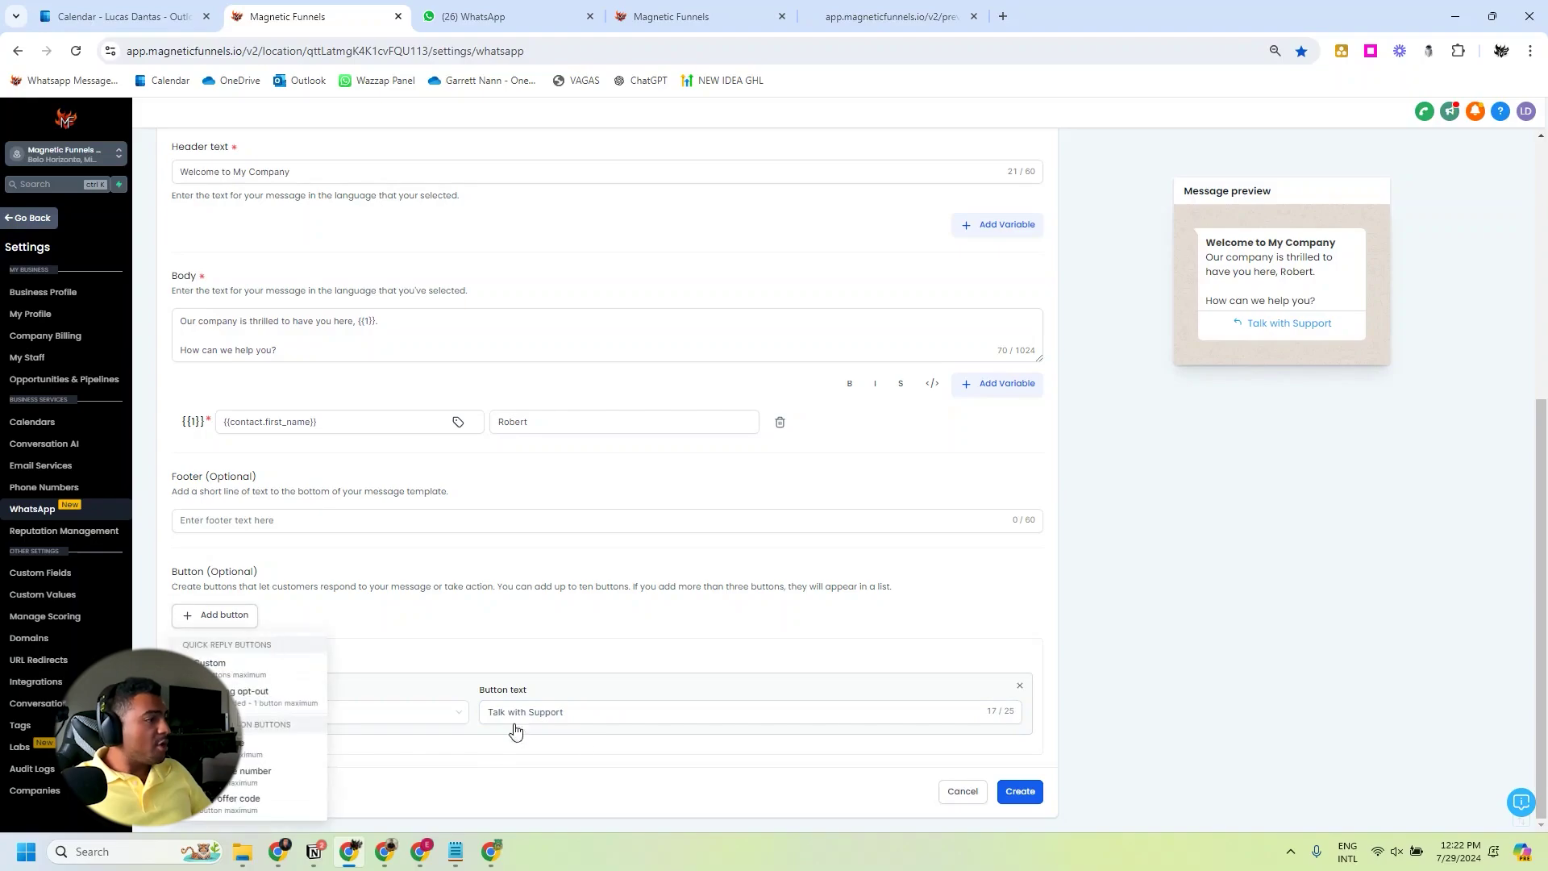
click(210, 663)
triple_click(514, 783)
text(Talk with Sup)
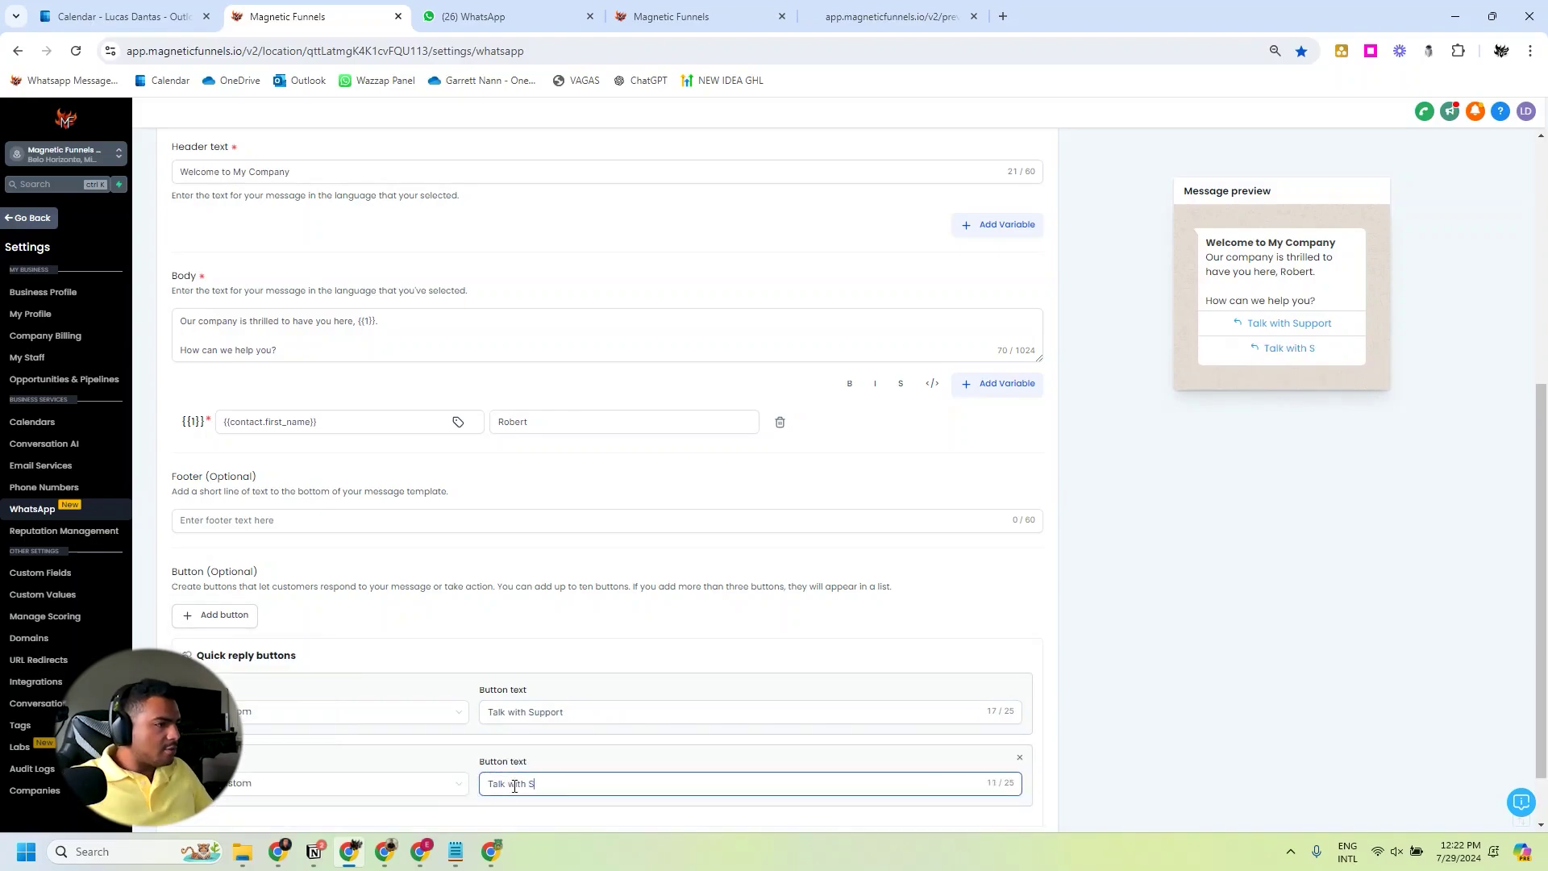
key(ctrl+shift+Left)
text(Marketing)
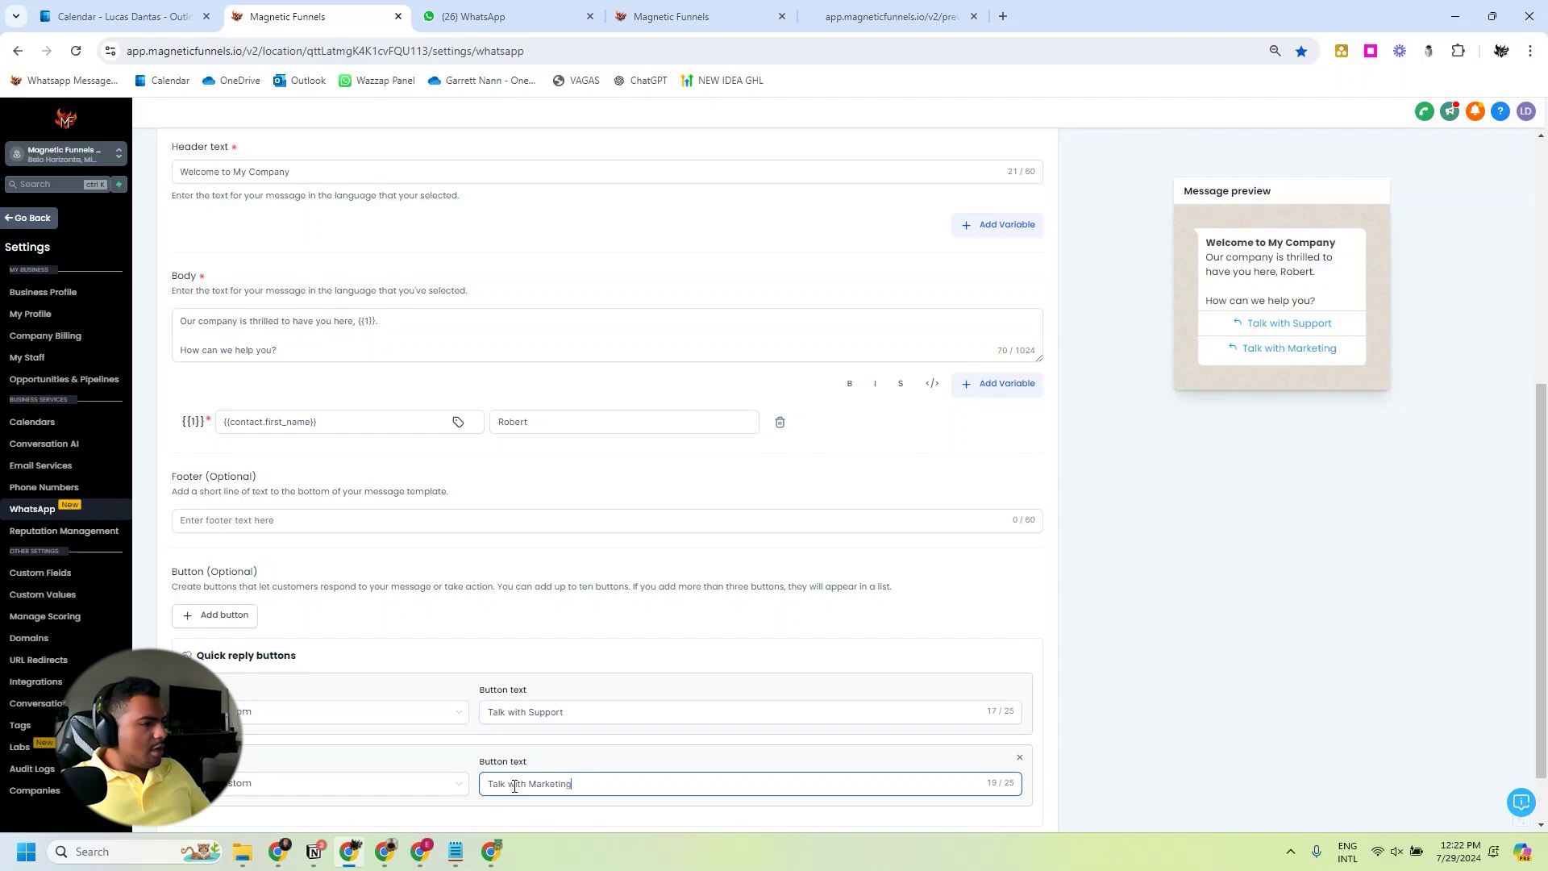
scroll(812, 608, down, 2)
click(1013, 791)
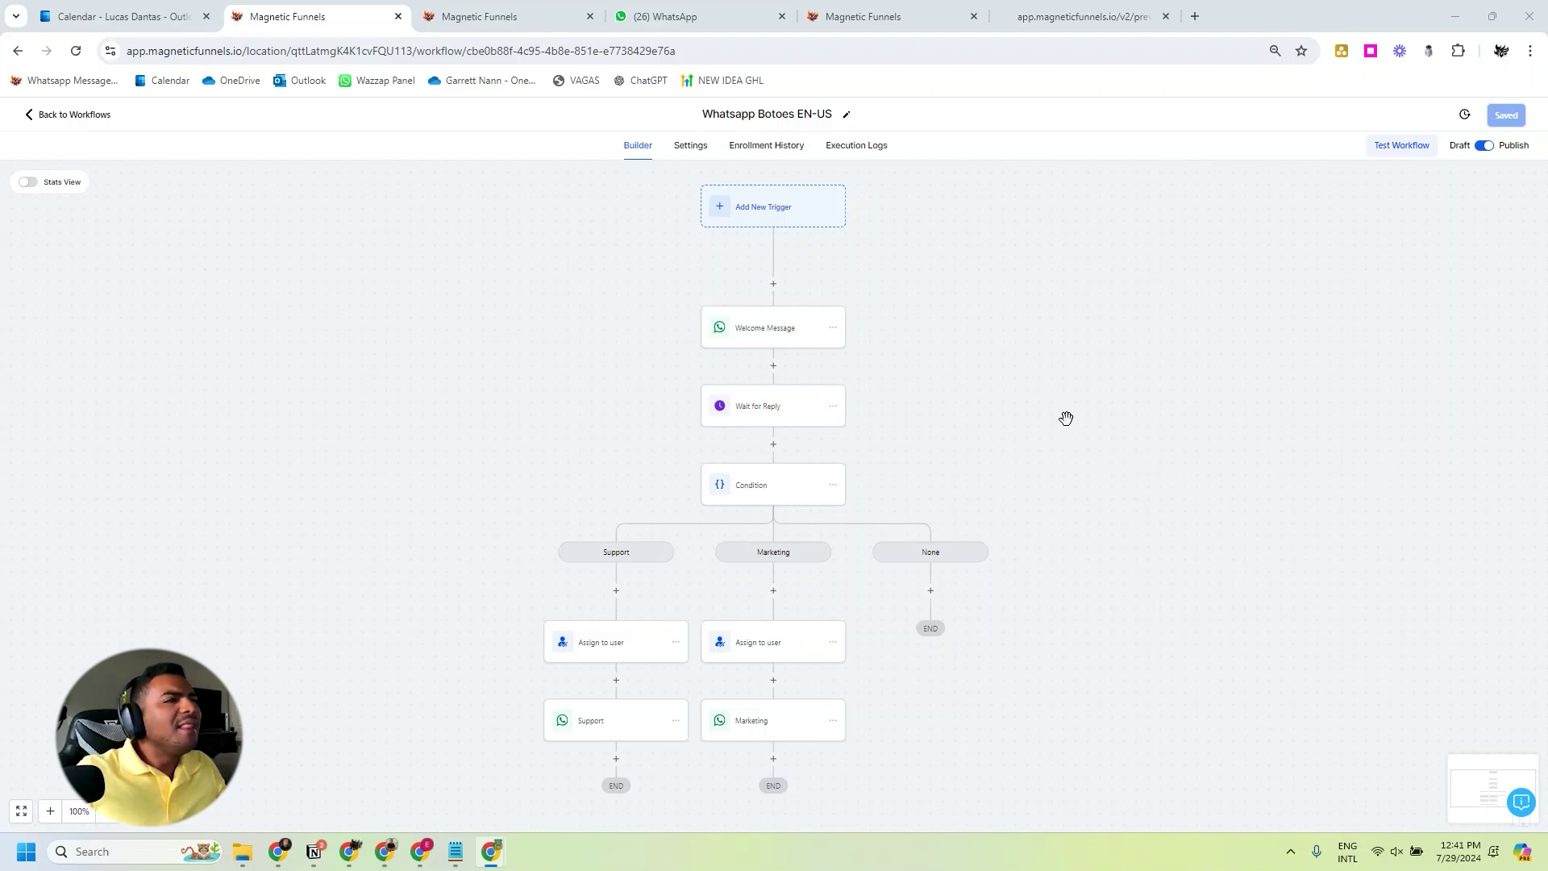
Set the Welcome Message step to send templateone (en) - MARKETING and save the action.
click(748, 340)
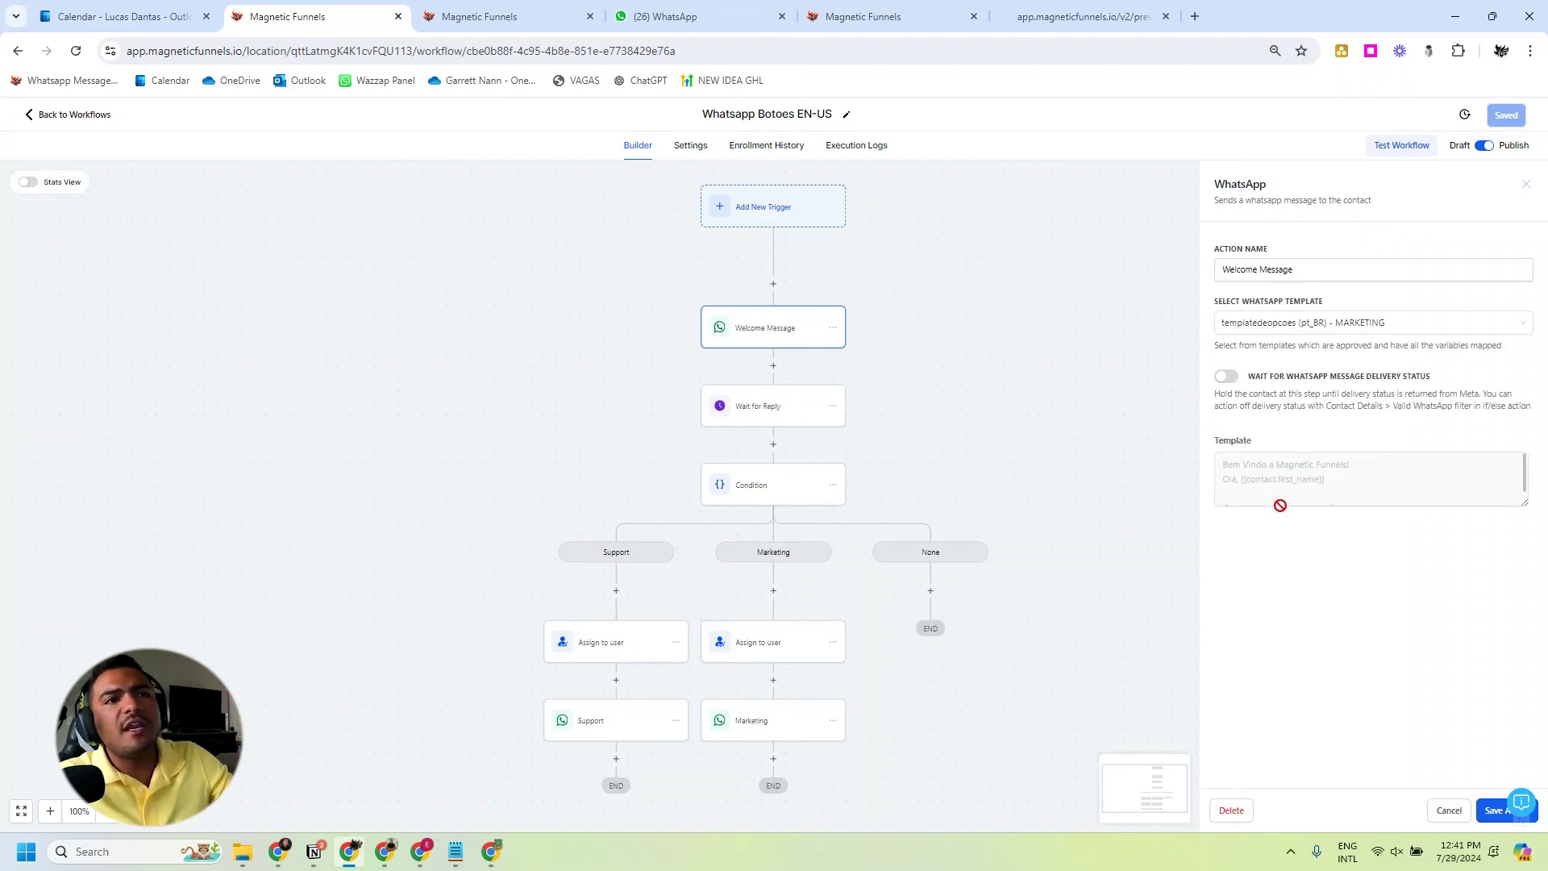
click(1282, 323)
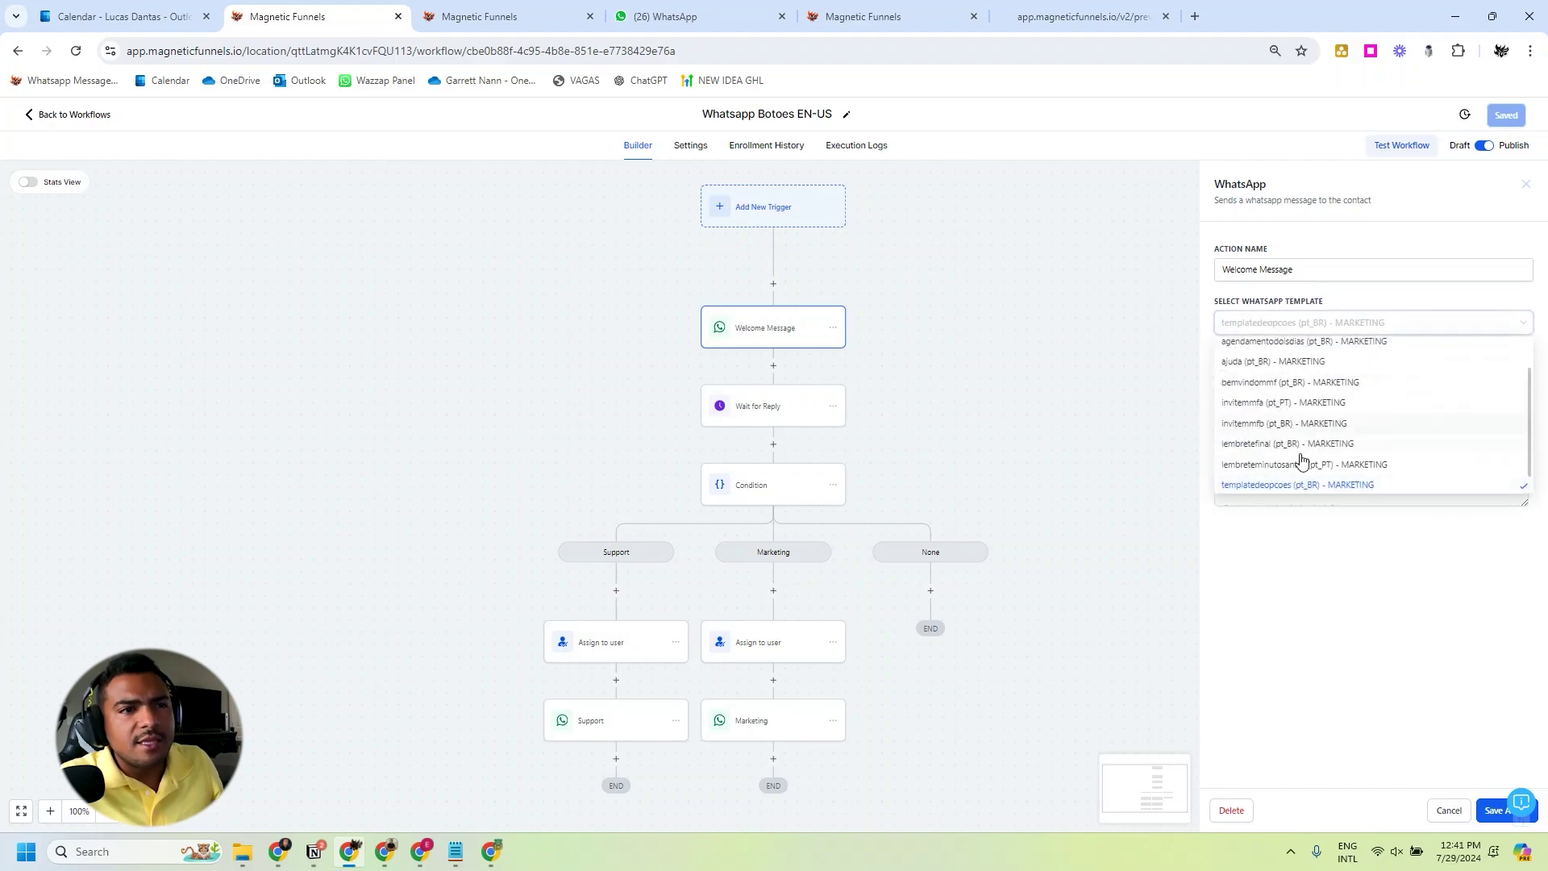
scroll(1301, 460, down, 1)
click(1285, 482)
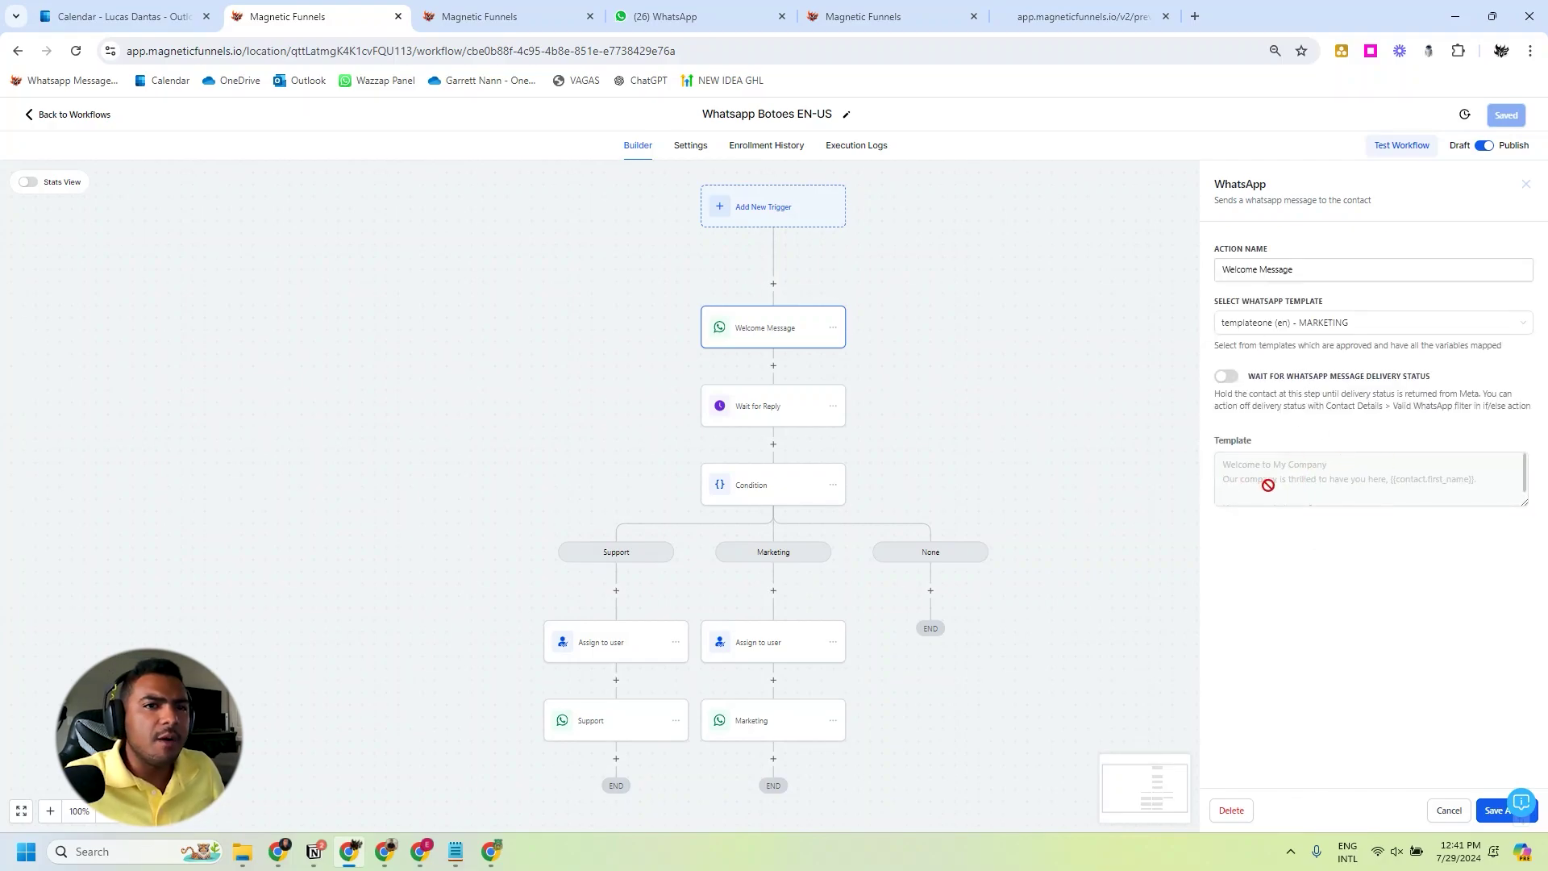
click(1499, 811)
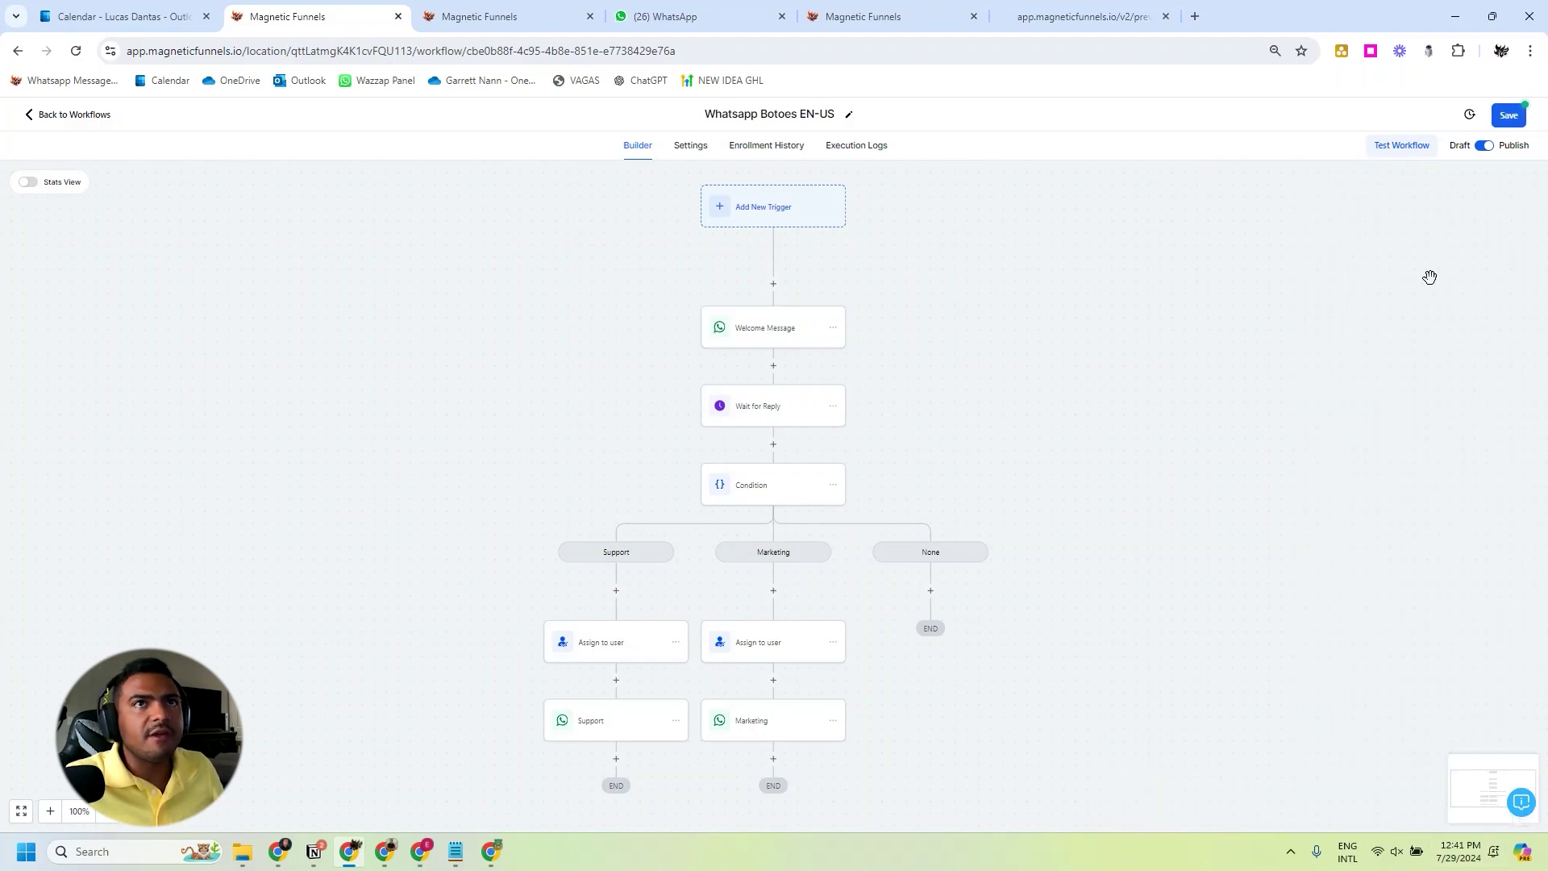
click(735, 419)
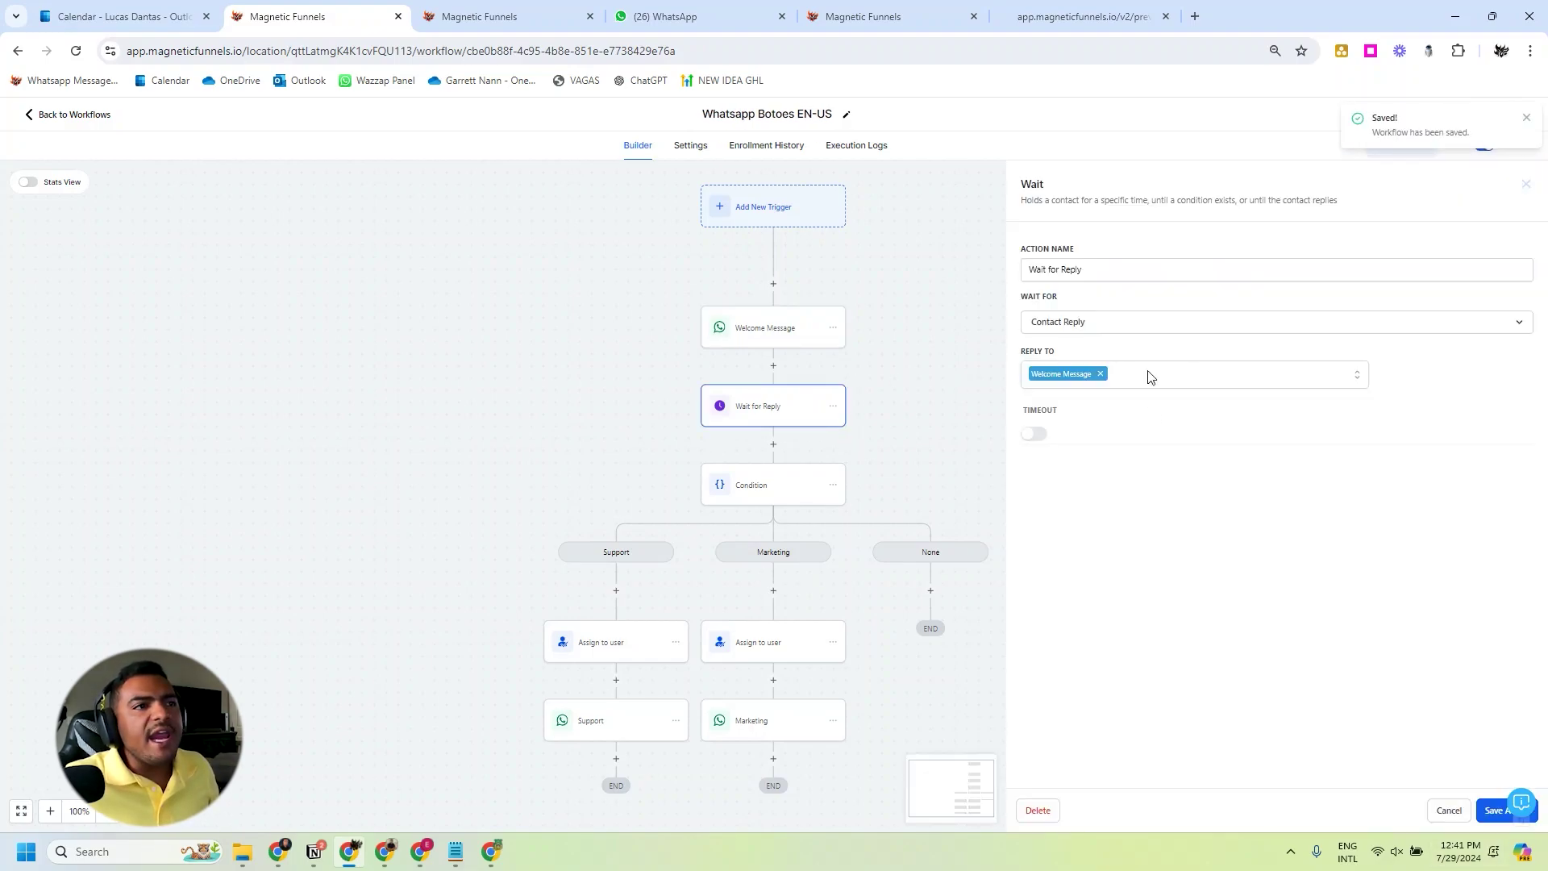
Keep Wait for Reply on Contact Reply, recheck Welcome Message, and view the Condition branch rules.
click(1111, 325)
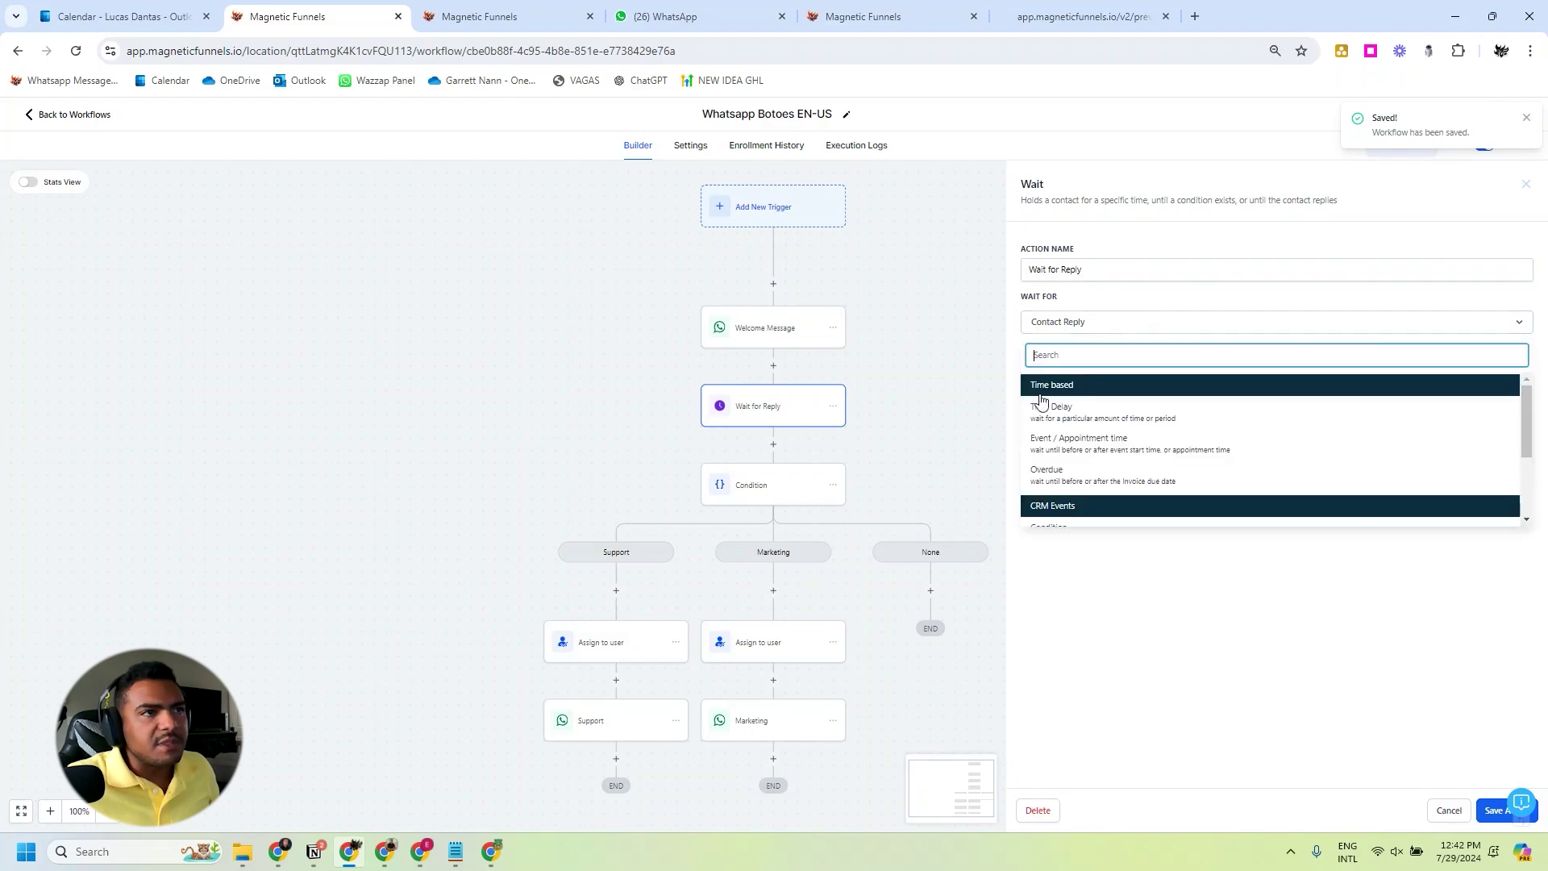
scroll(1064, 439, down, 3)
click(1072, 470)
click(766, 328)
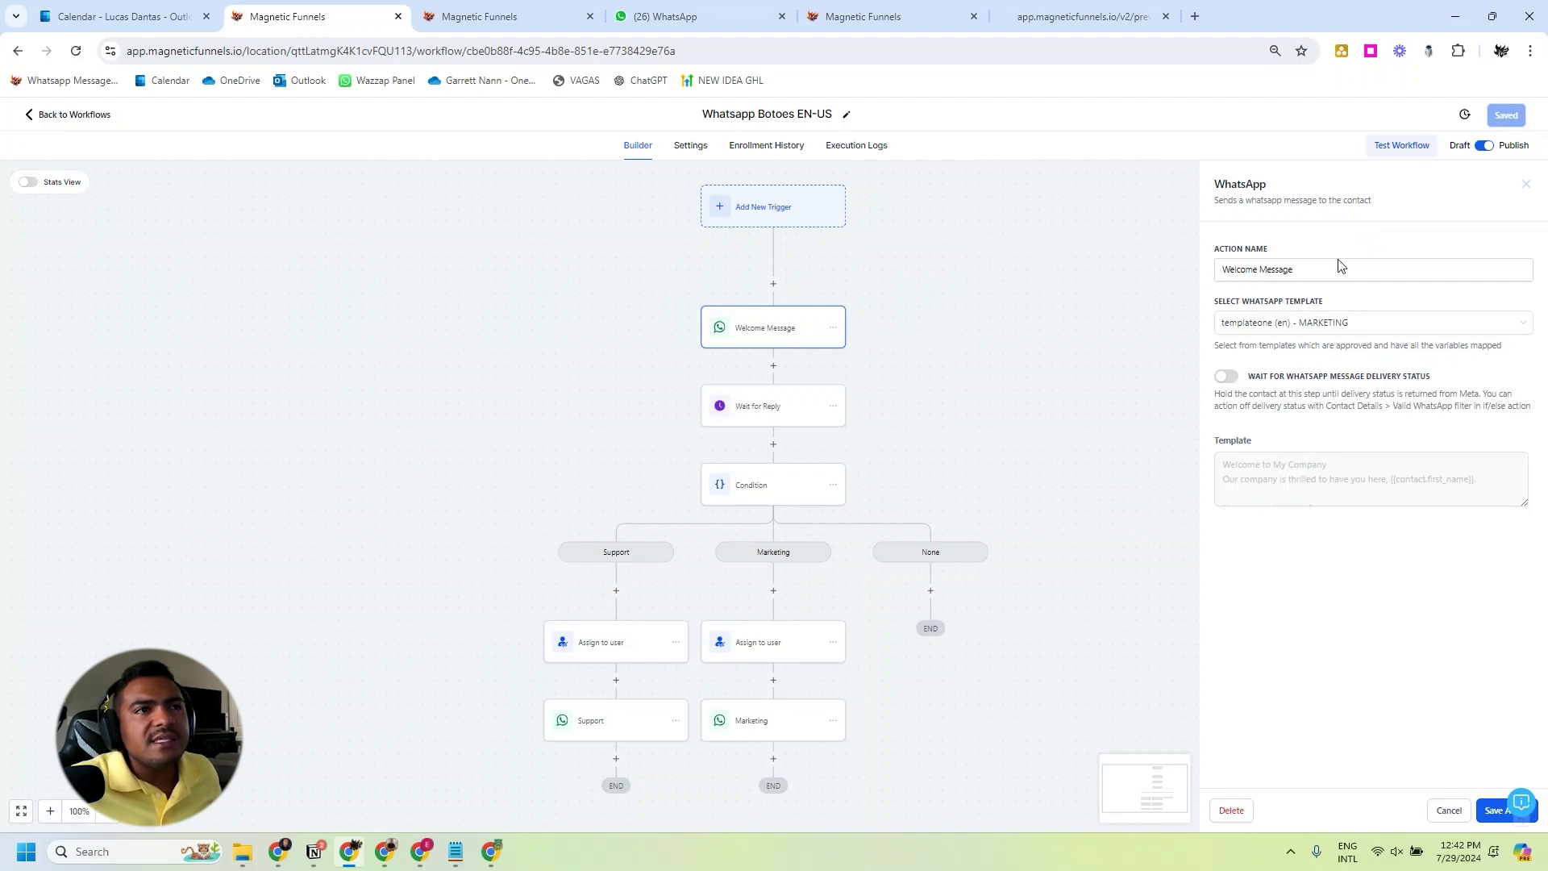
drag(1343, 268, 1178, 260)
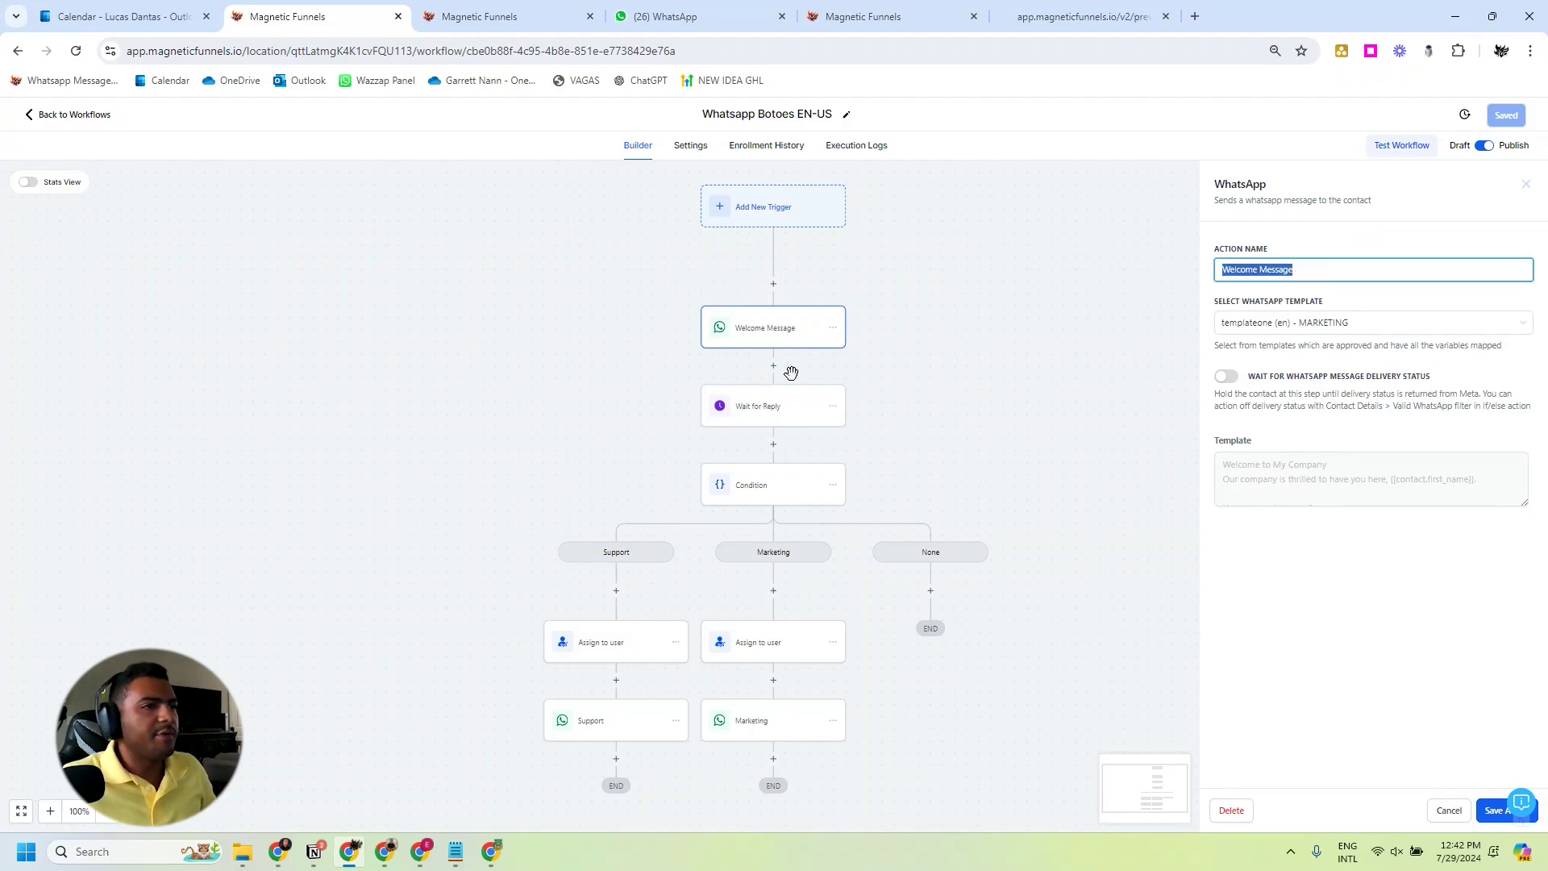
click(775, 409)
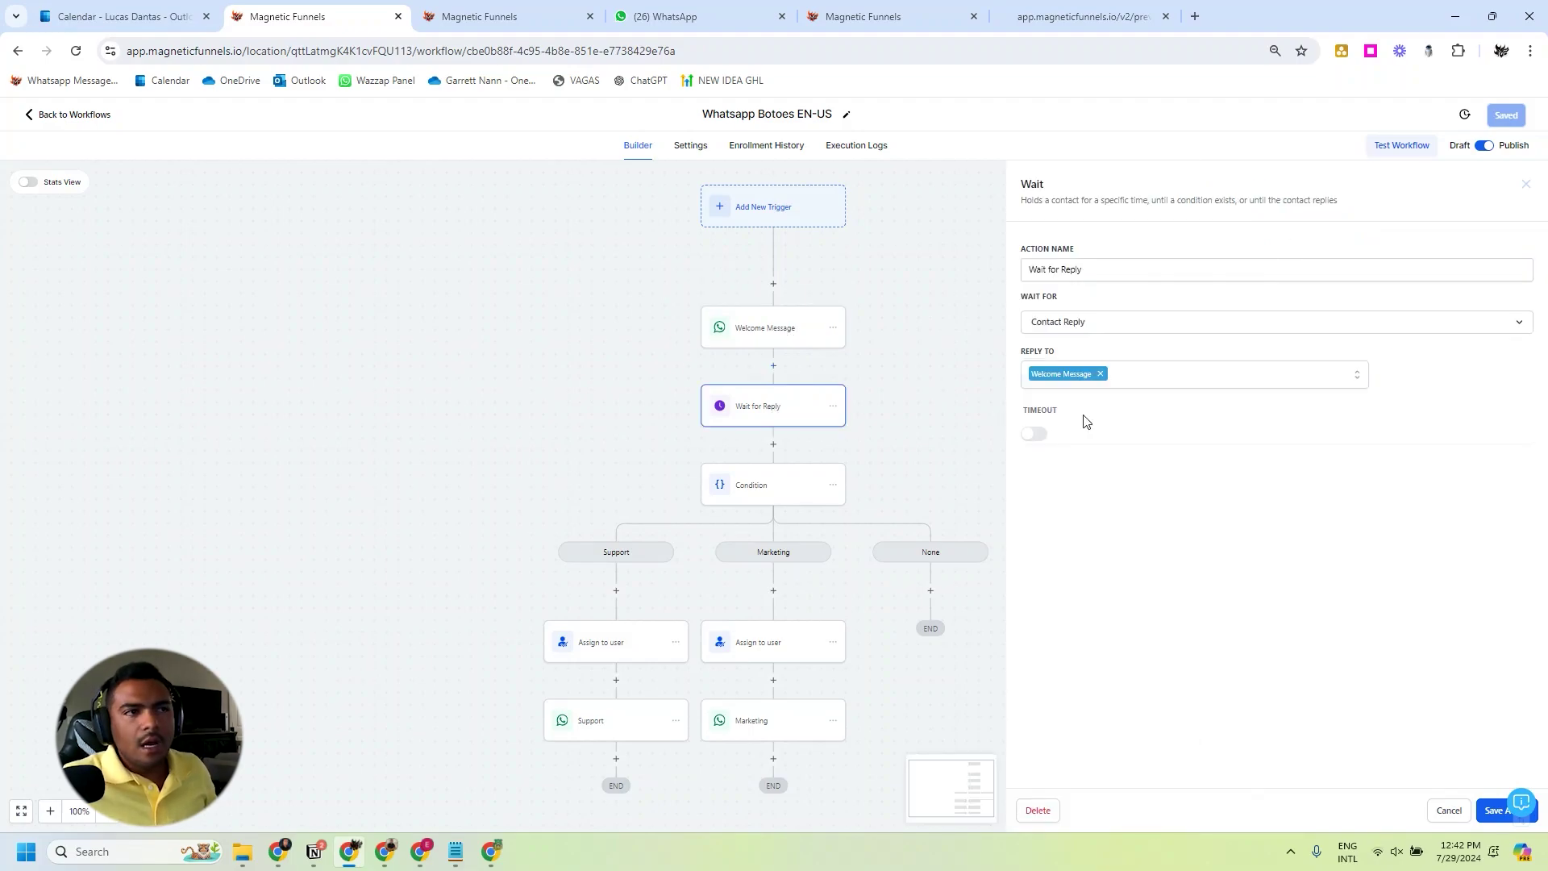
click(754, 486)
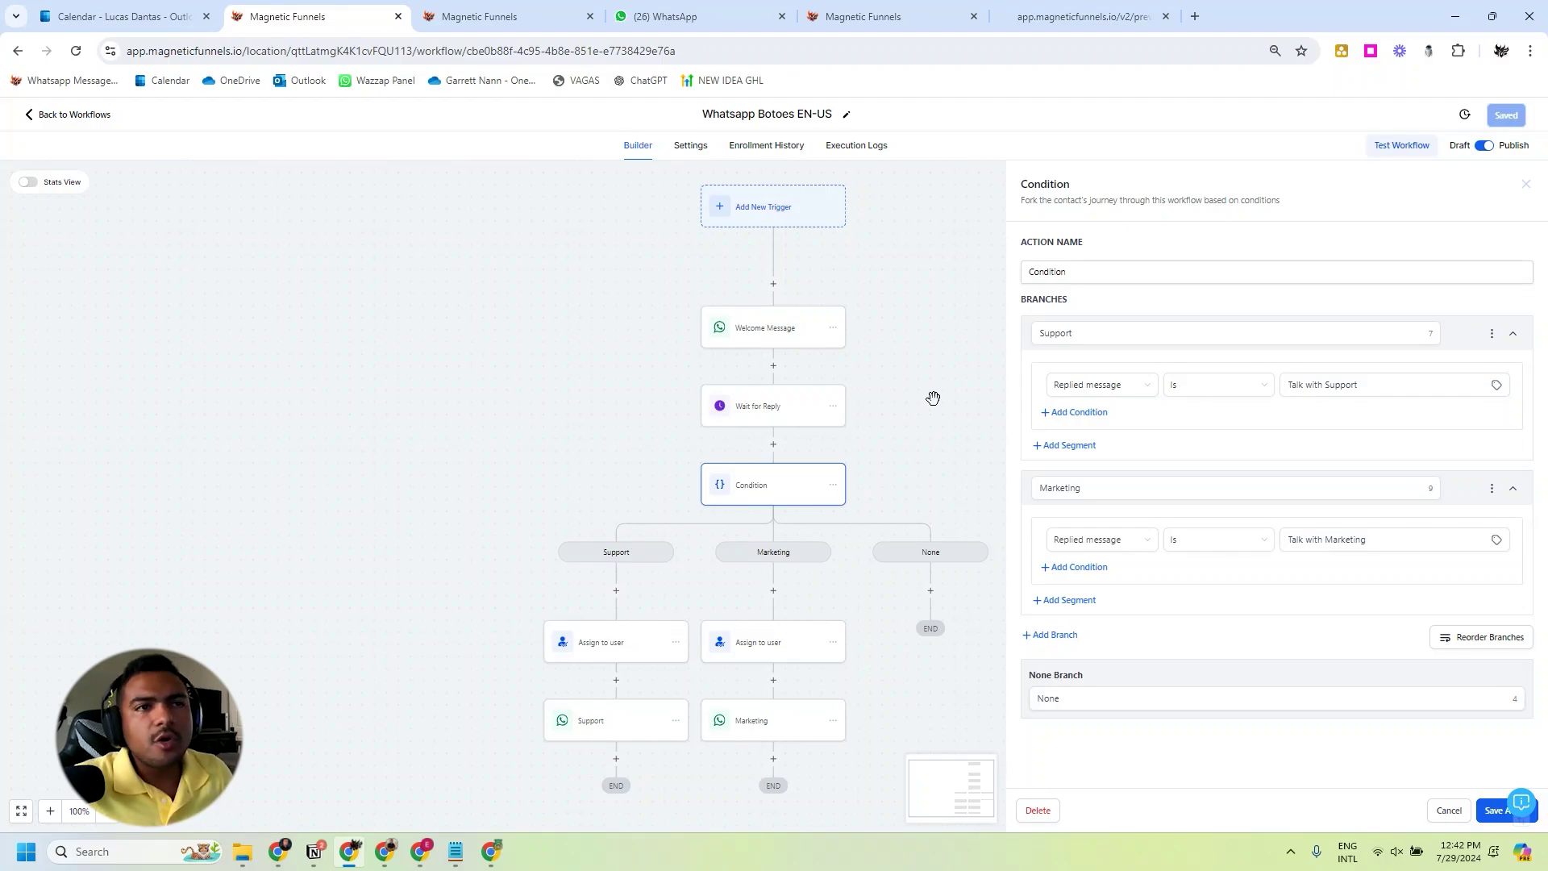
Compare the Talk with Support condition value with the template's quick reply button texts.
drag(1379, 385, 1283, 382)
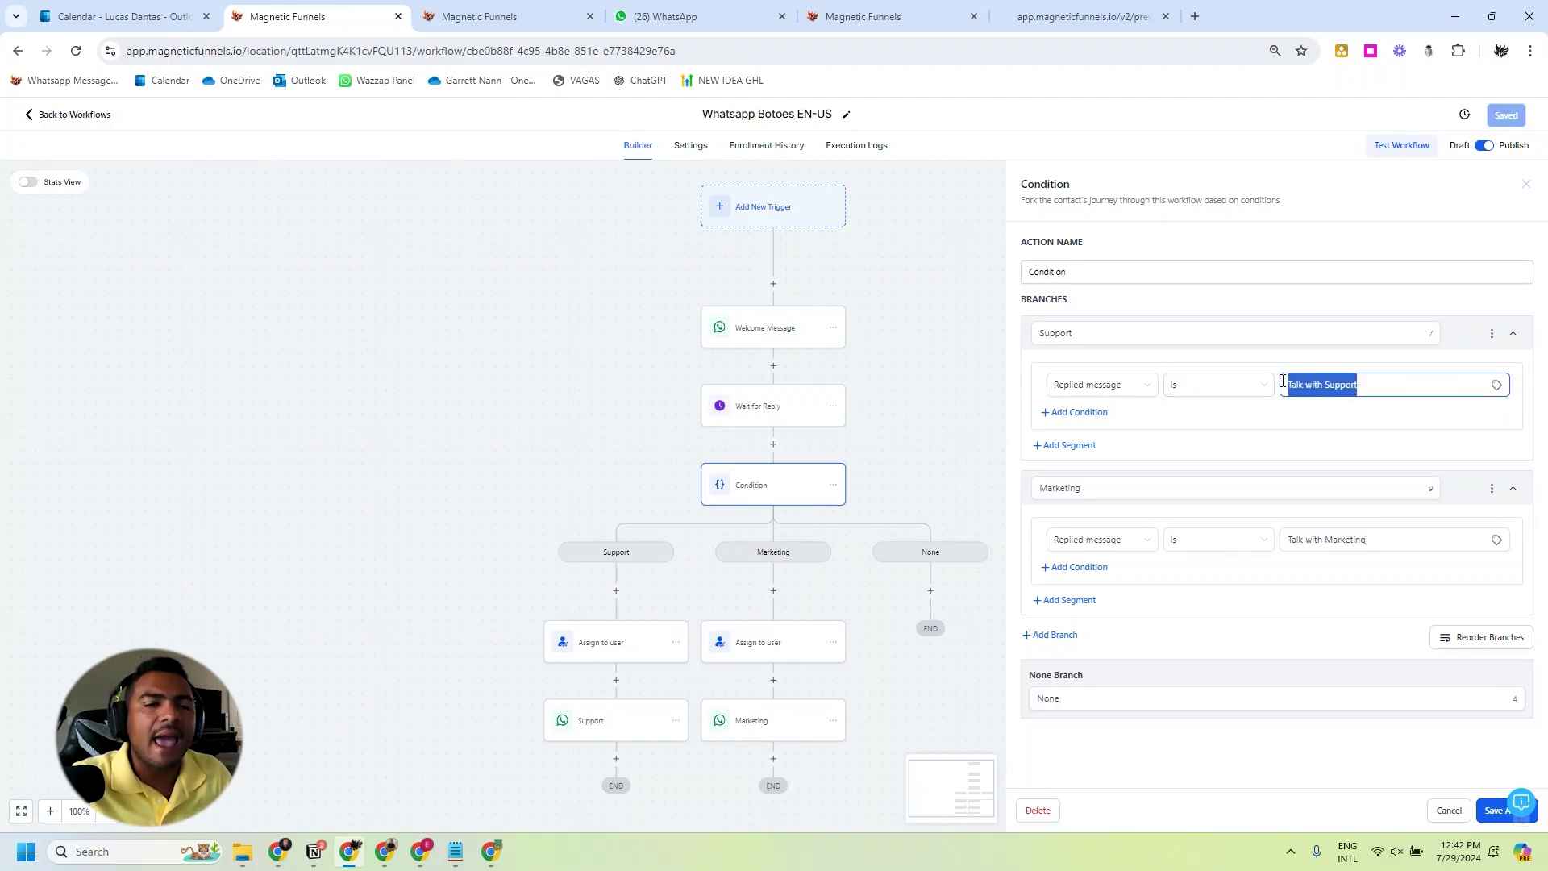
click(1371, 387)
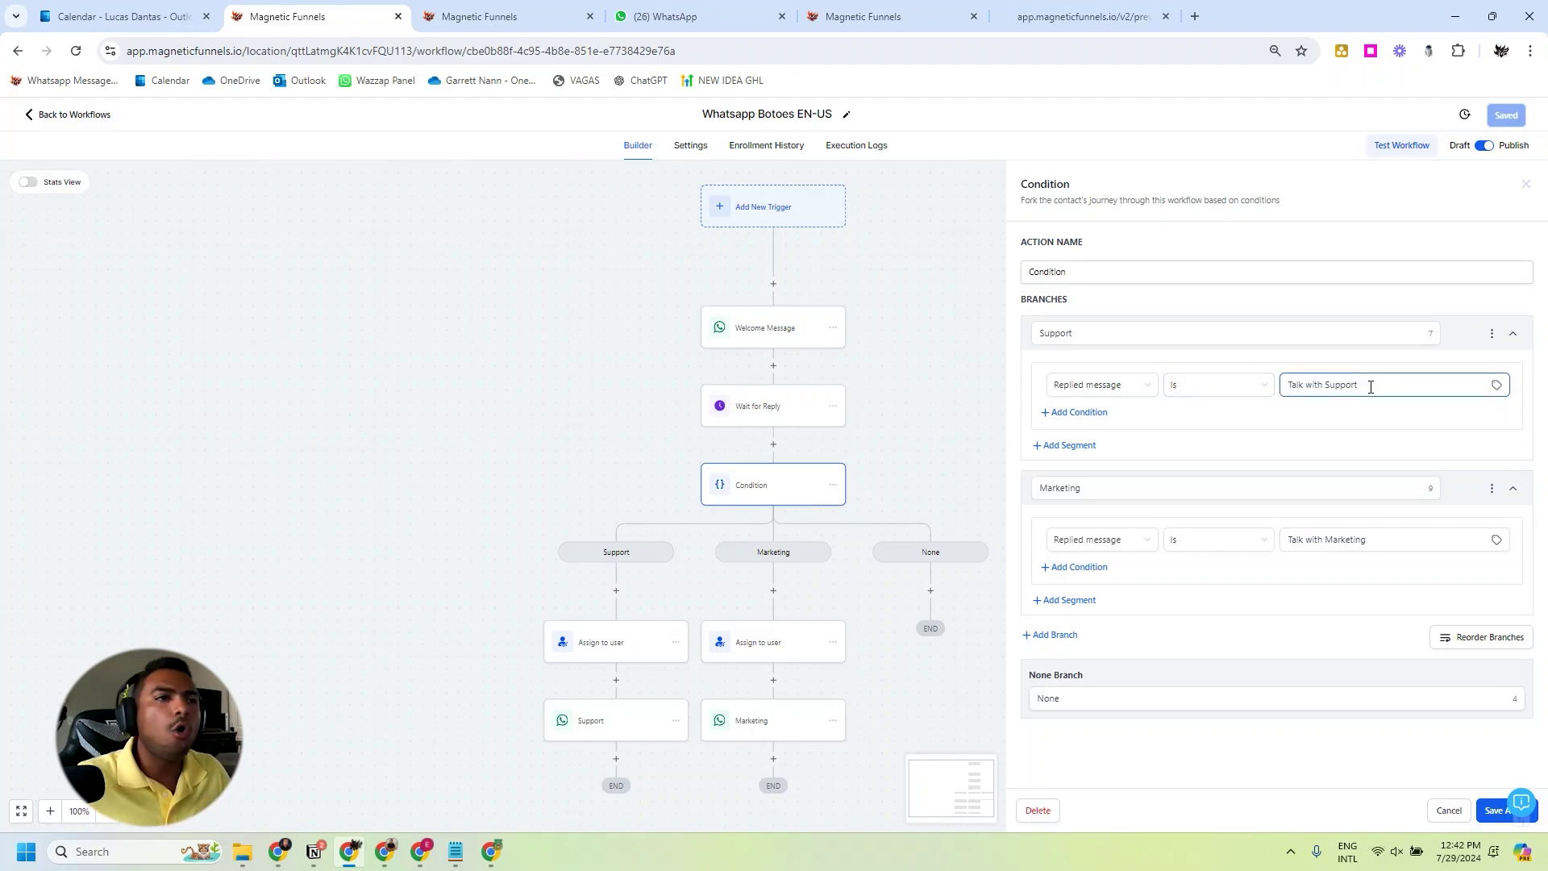
click(516, 14)
click(594, 642)
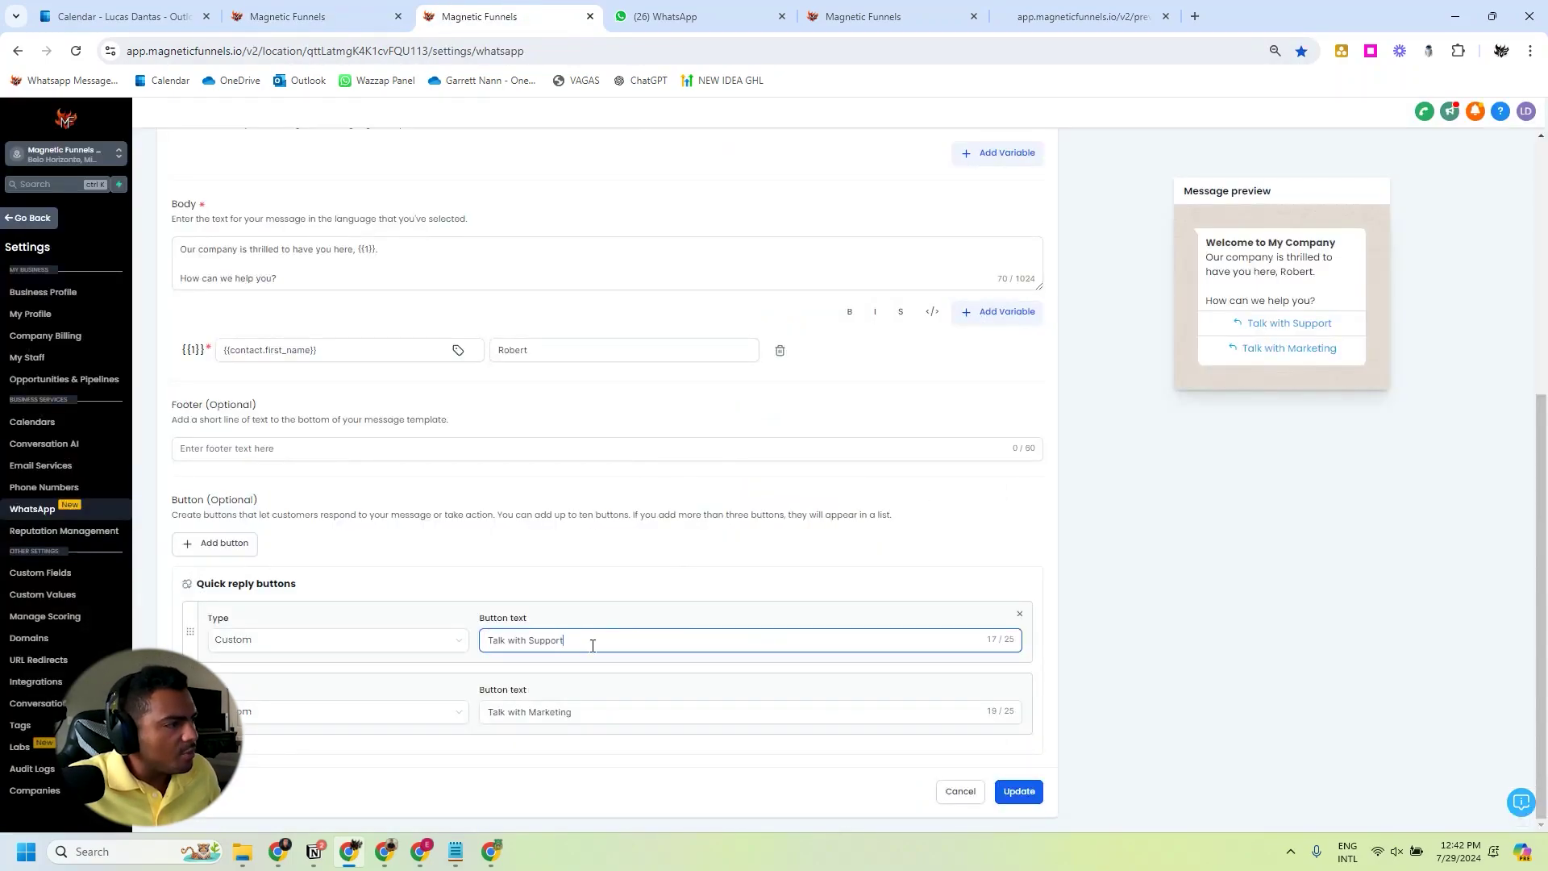
click(571, 712)
triple_click(571, 640)
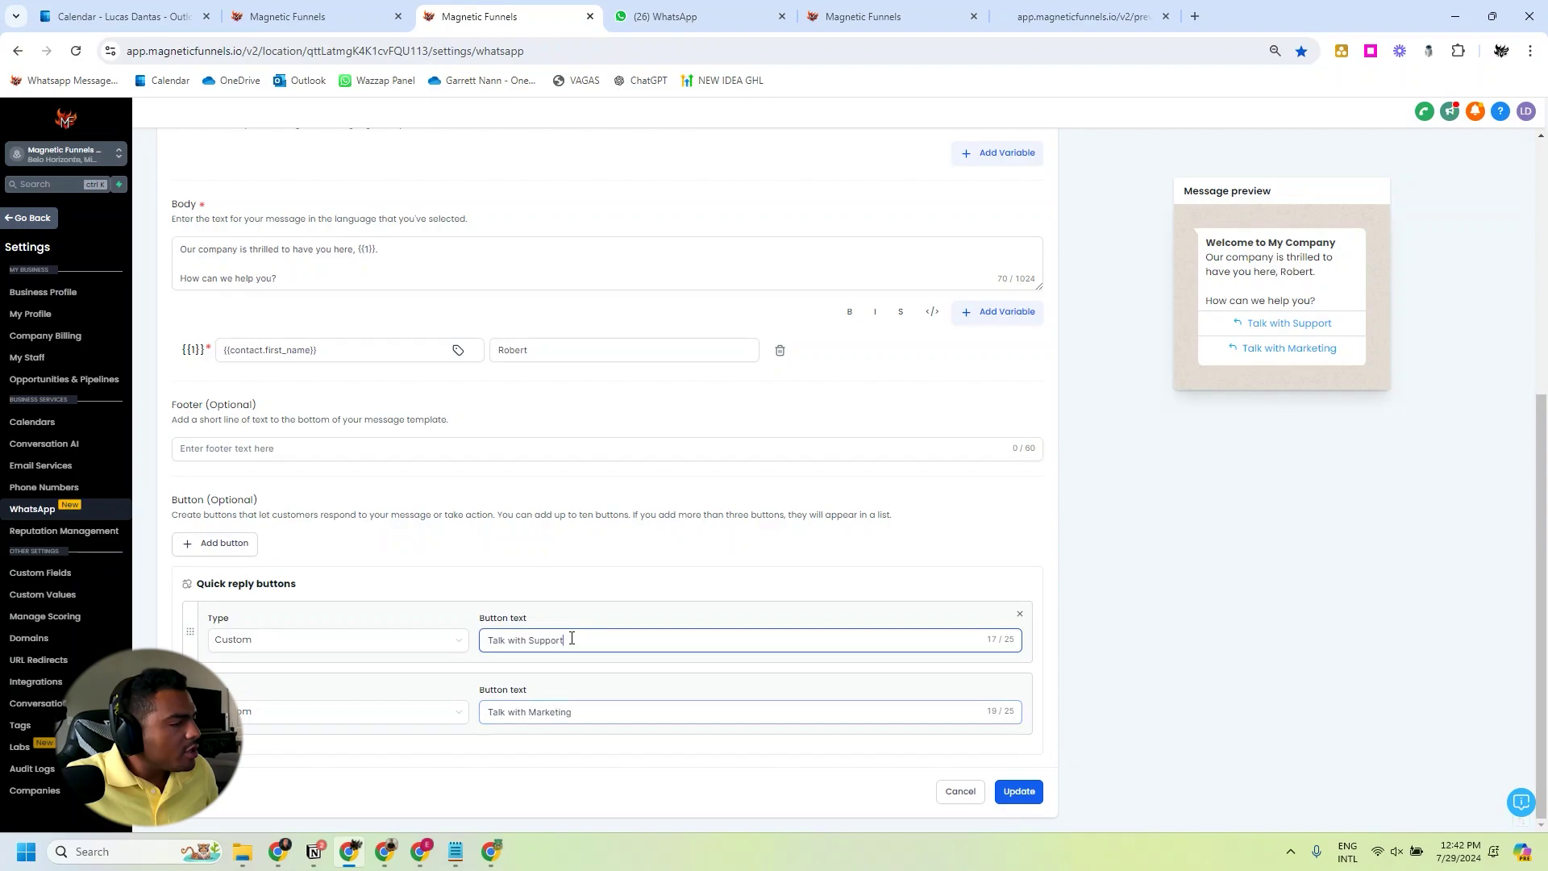
click(307, 15)
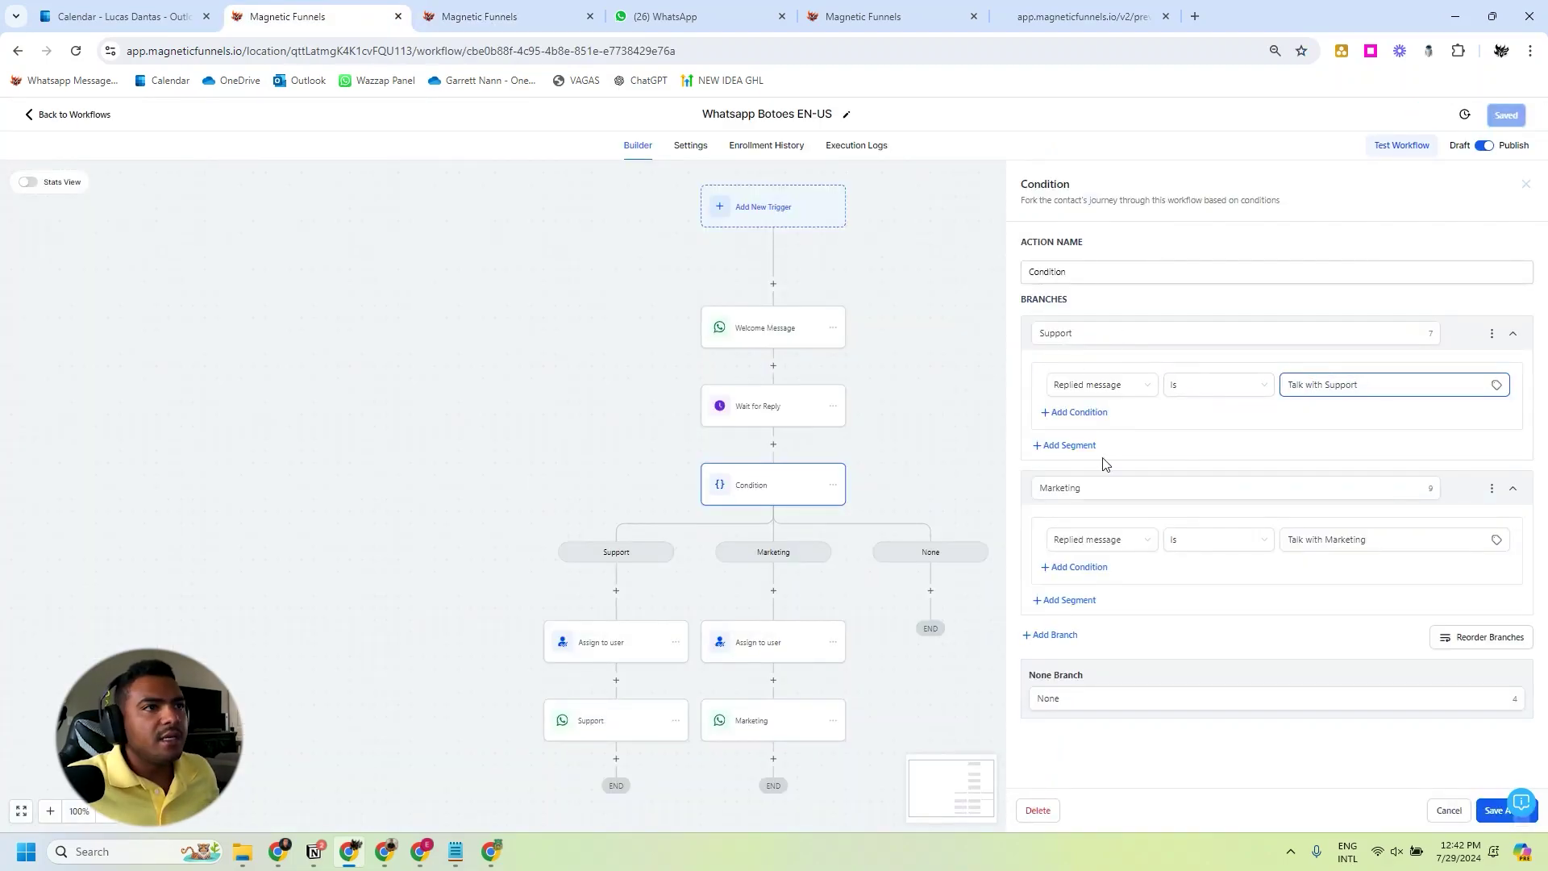
Check the Support and Marketing branch names and save the Condition step.
drag(1076, 333, 1040, 333)
drag(1081, 488, 1040, 488)
click(1494, 810)
drag(1063, 627, 1071, 408)
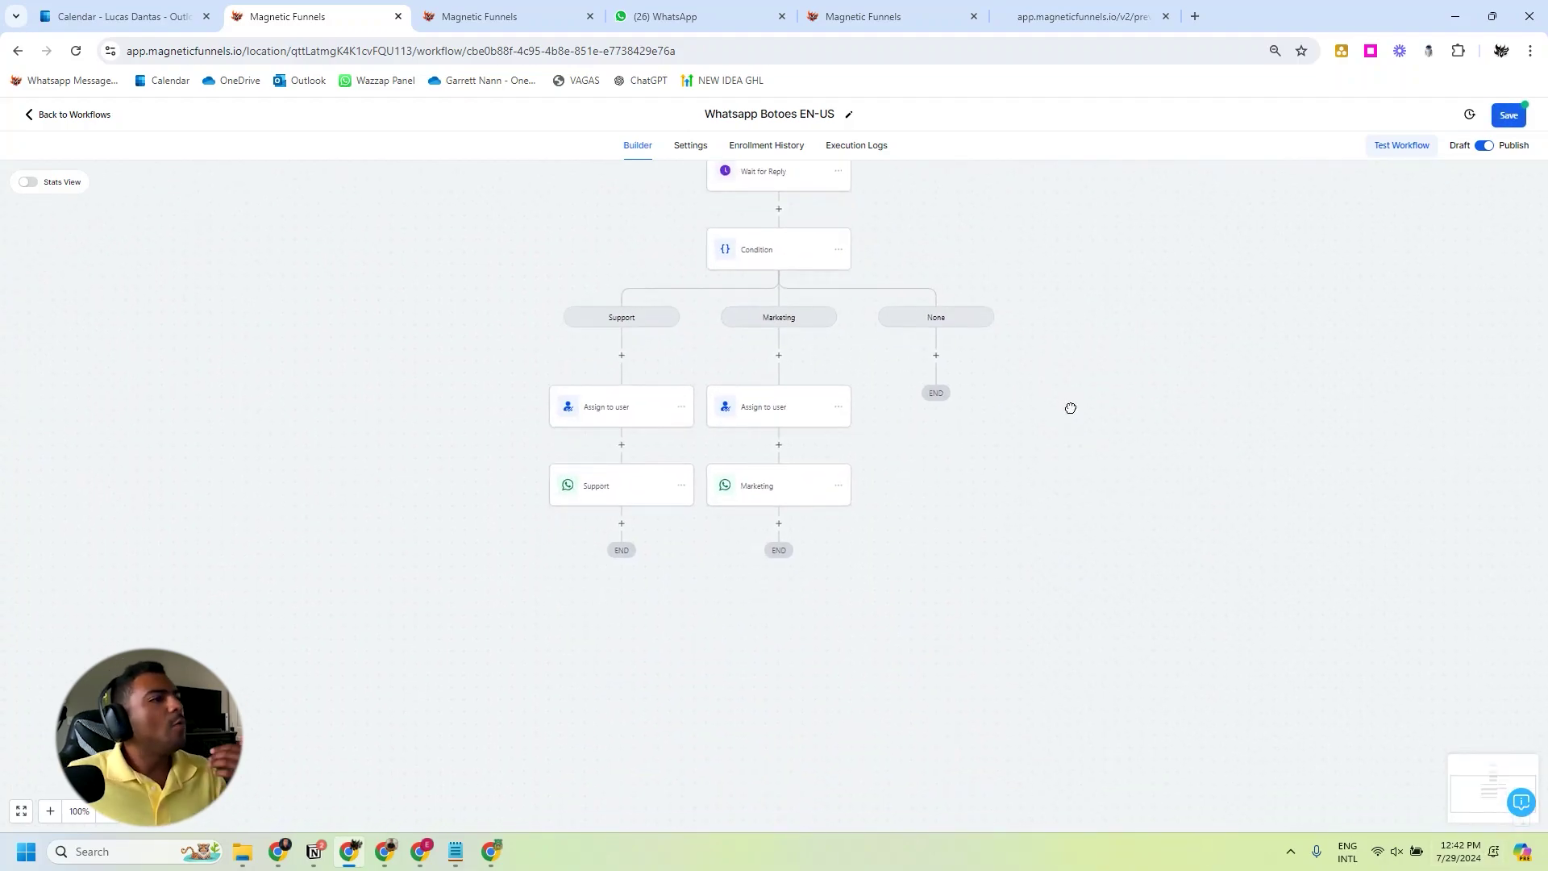
click(627, 413)
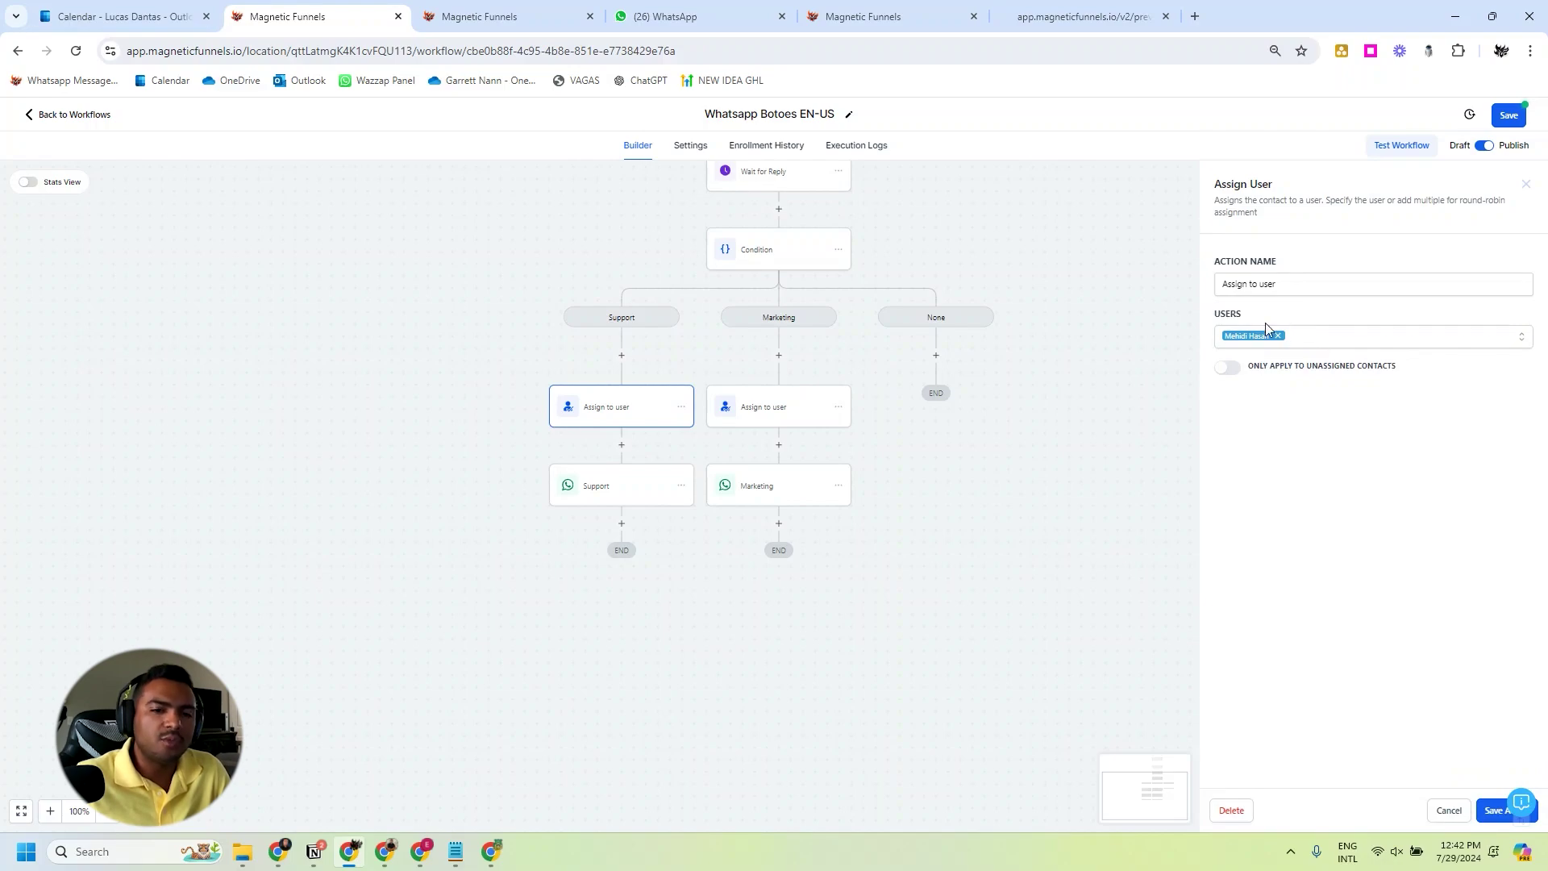
click(1480, 813)
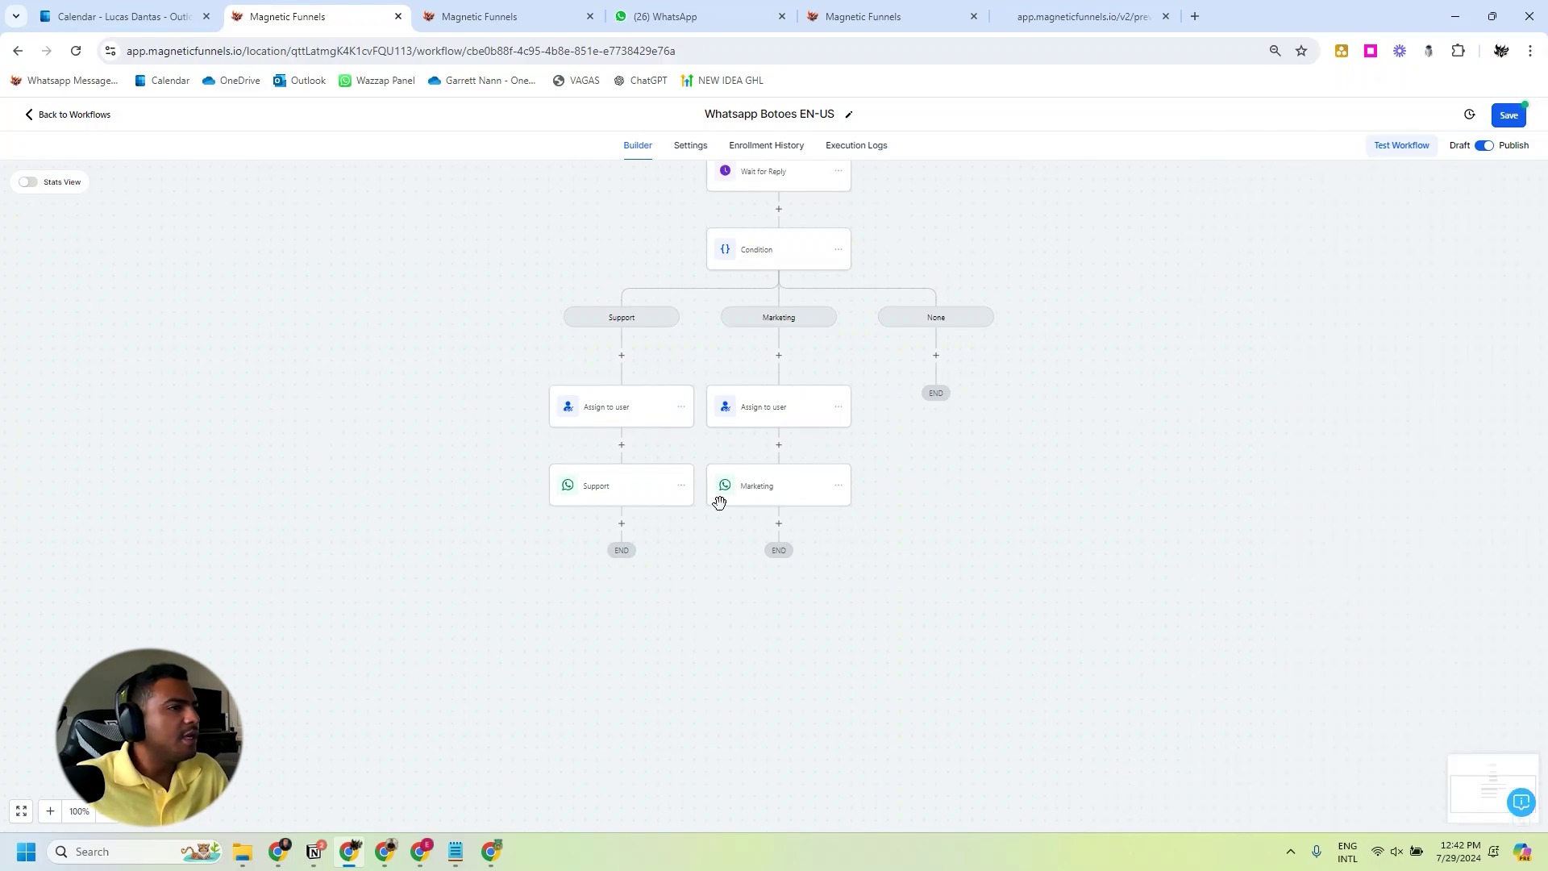
click(618, 487)
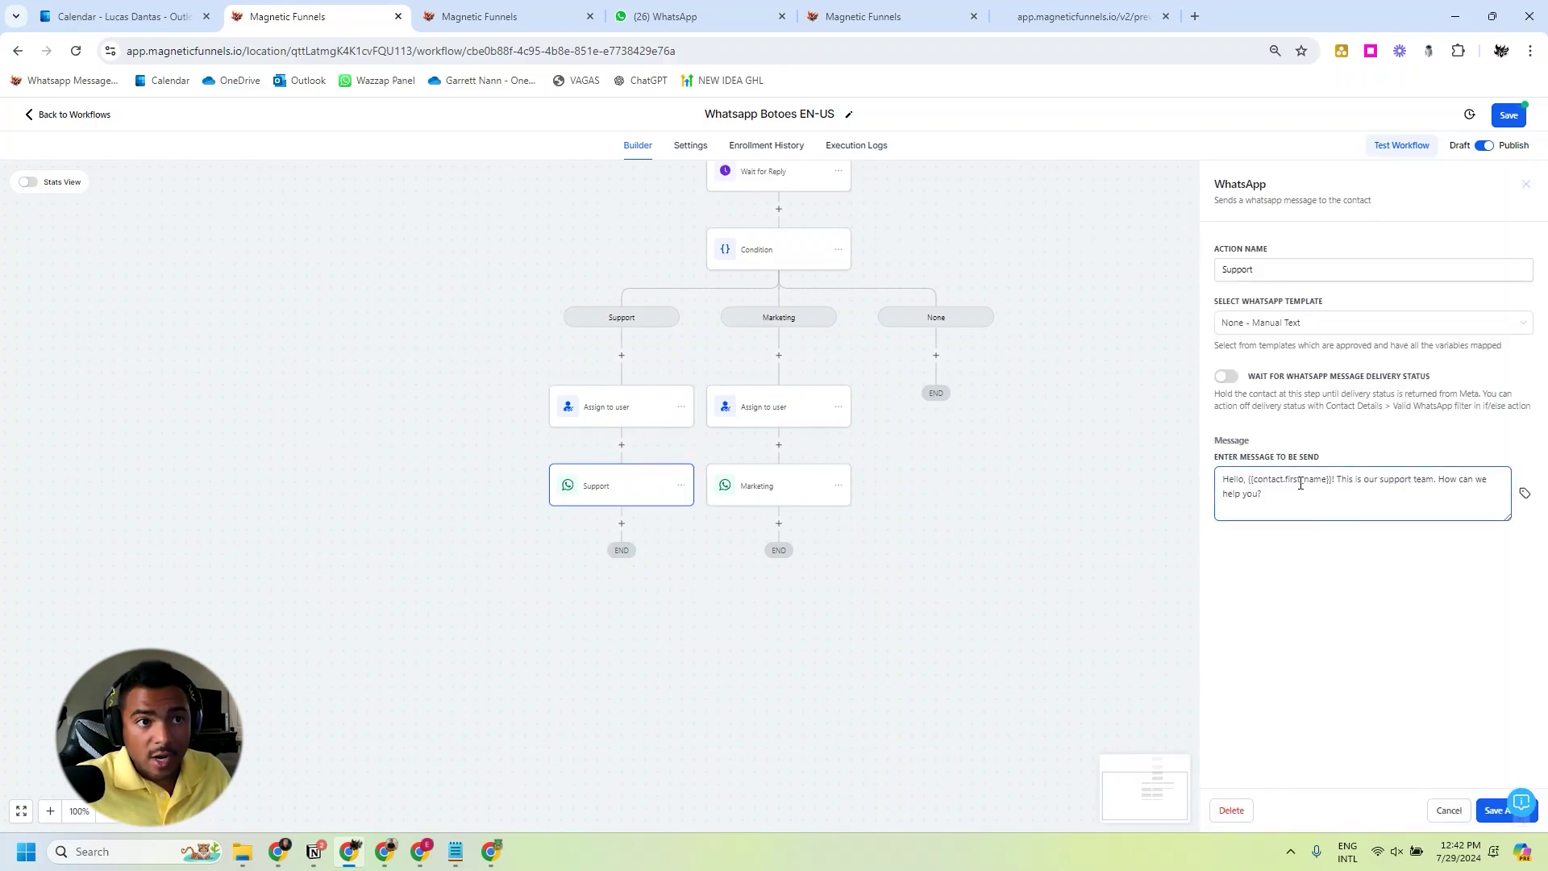
drag(1240, 479, 1387, 514)
click(1365, 478)
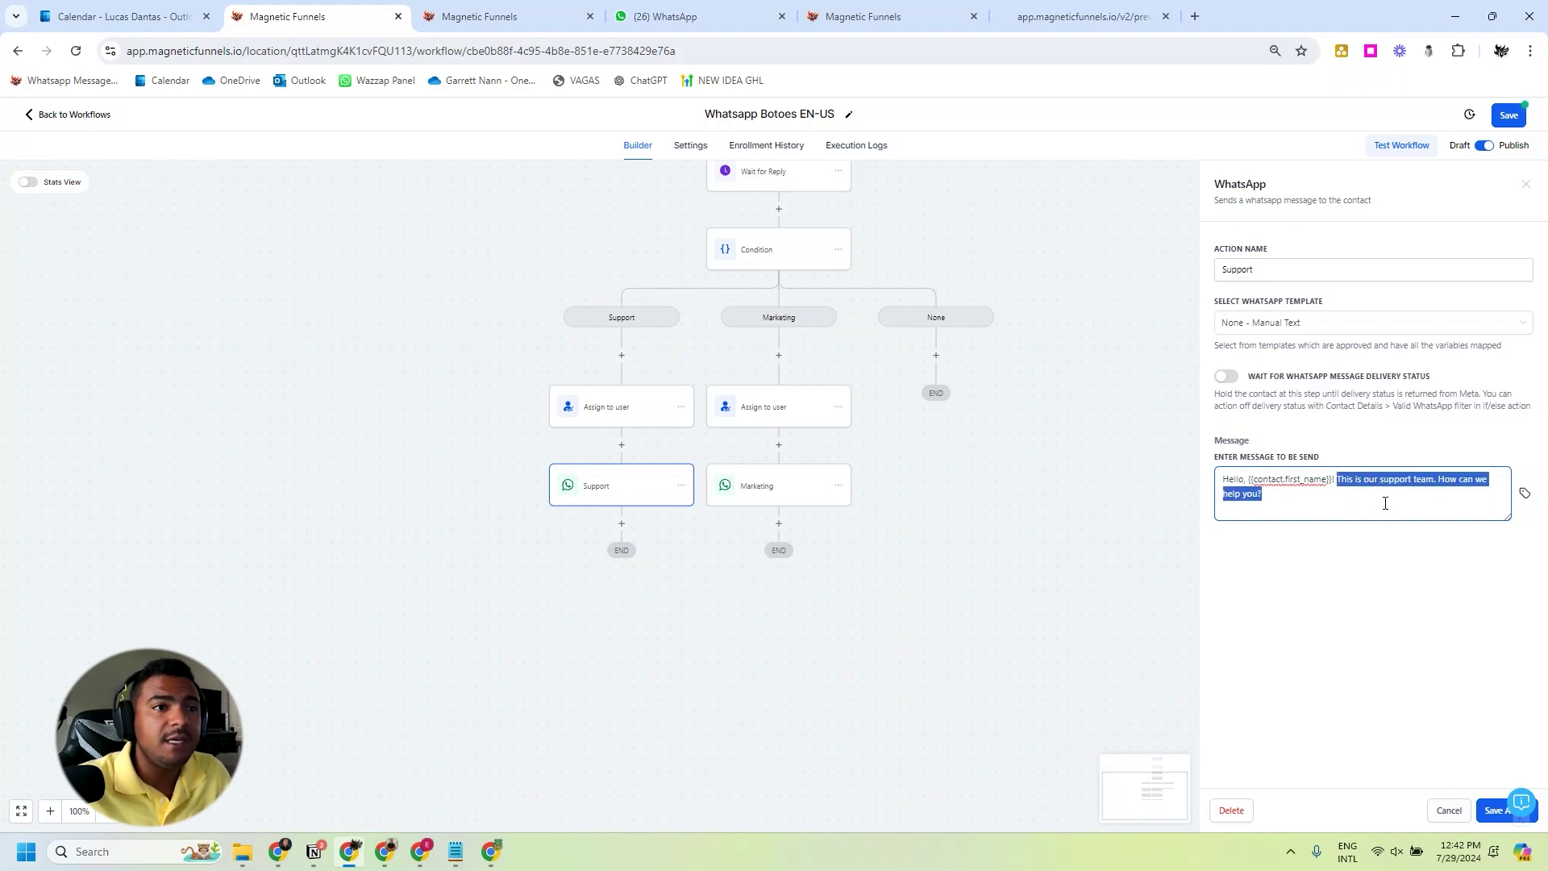
click(814, 493)
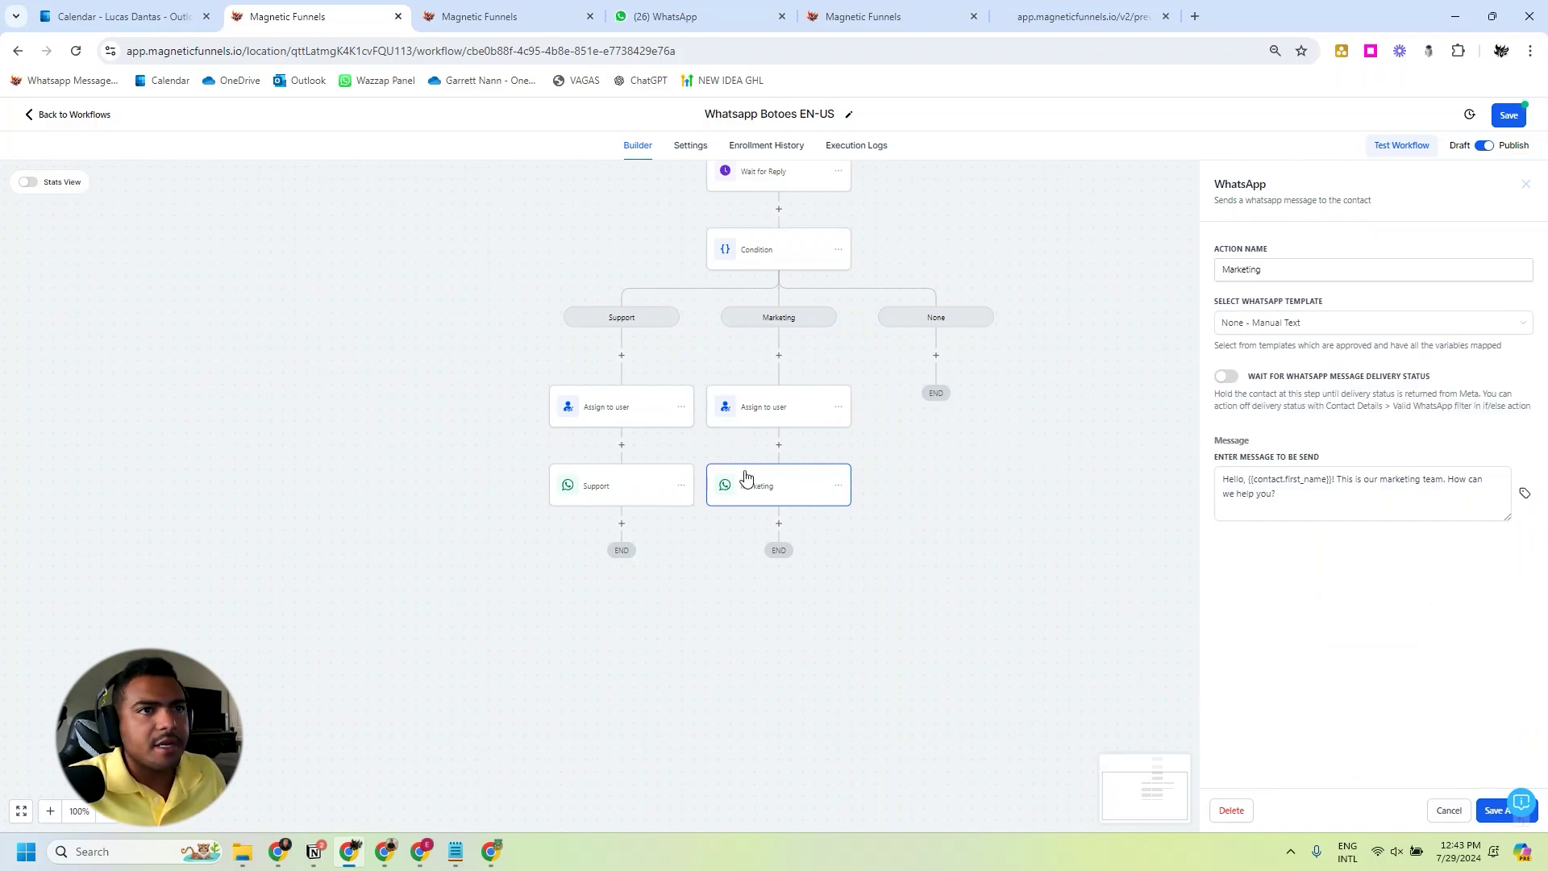
drag(1335, 481, 1461, 481)
click(1341, 505)
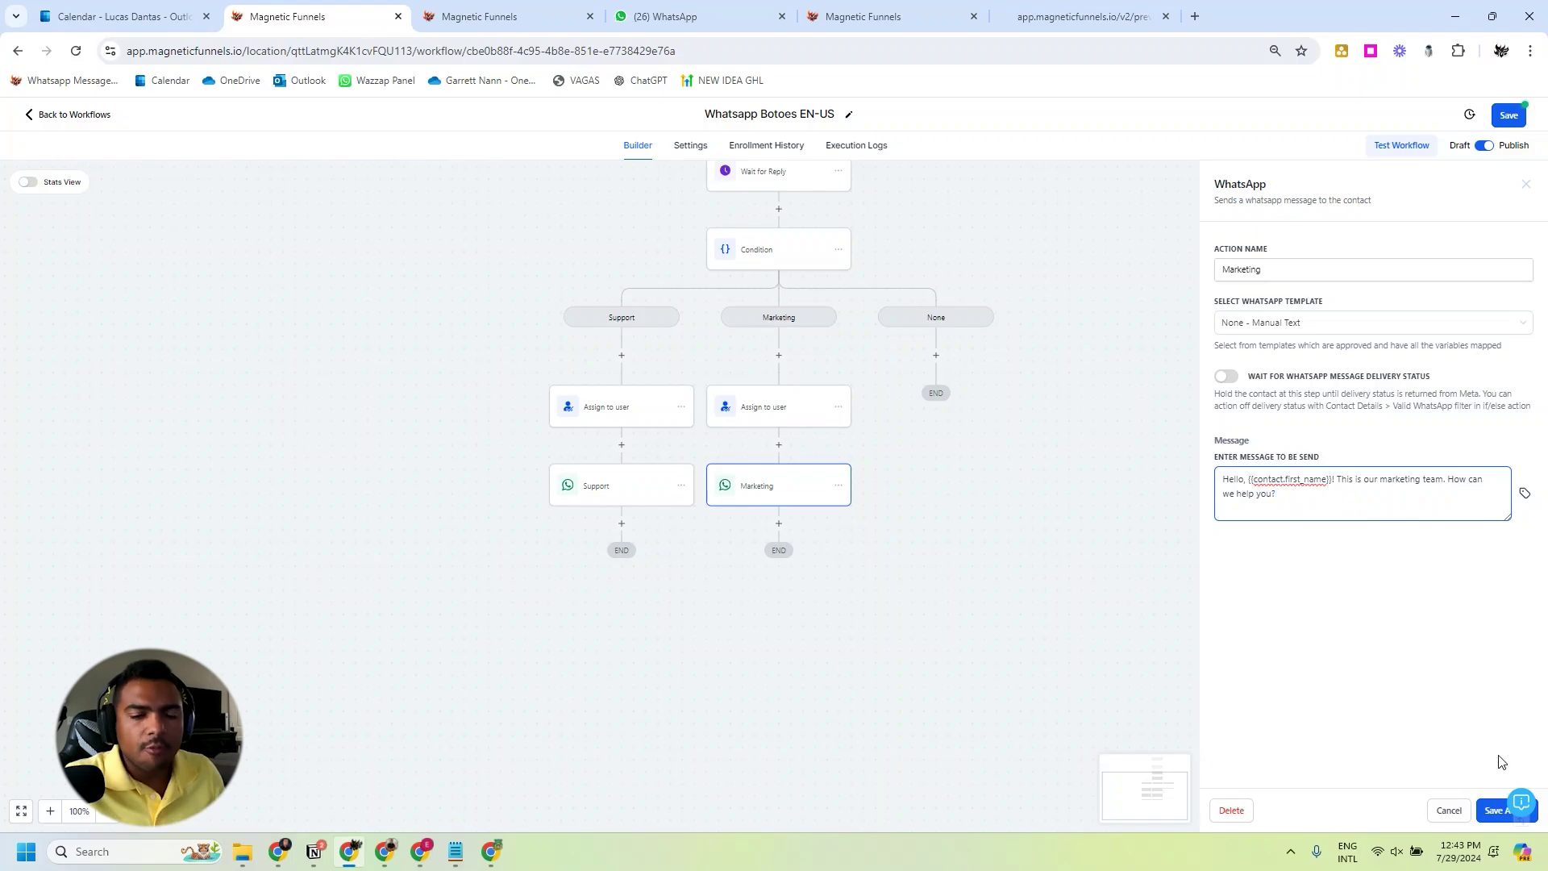
click(1488, 811)
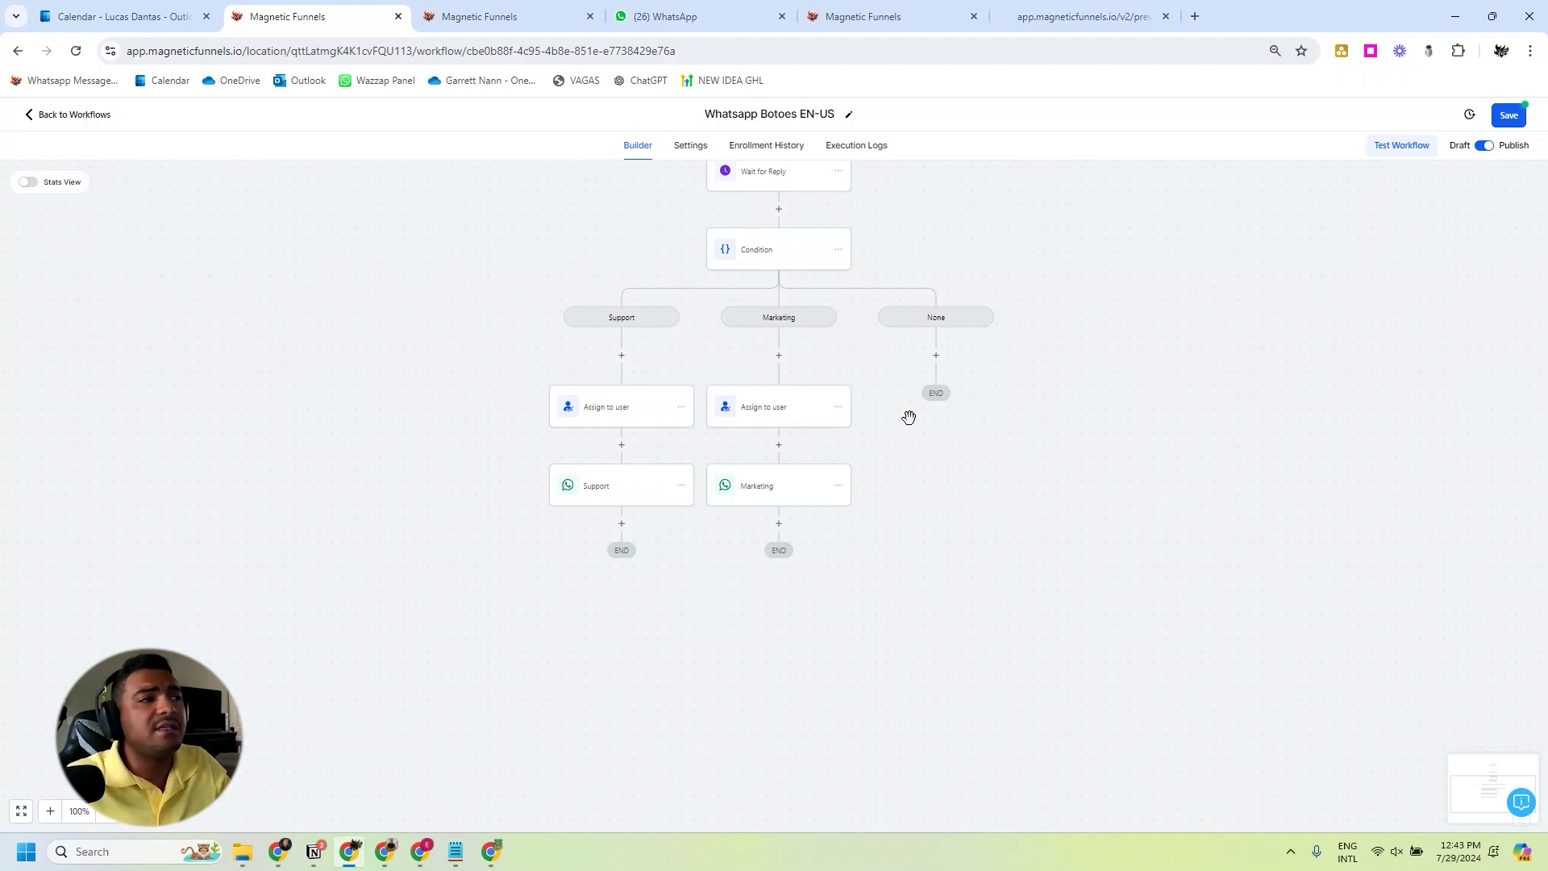
Add an automation to the contact and select the Whatsapp Botoes EN-US workflow.
scroll(1108, 416, up, 1)
scroll(1109, 416, up, 1)
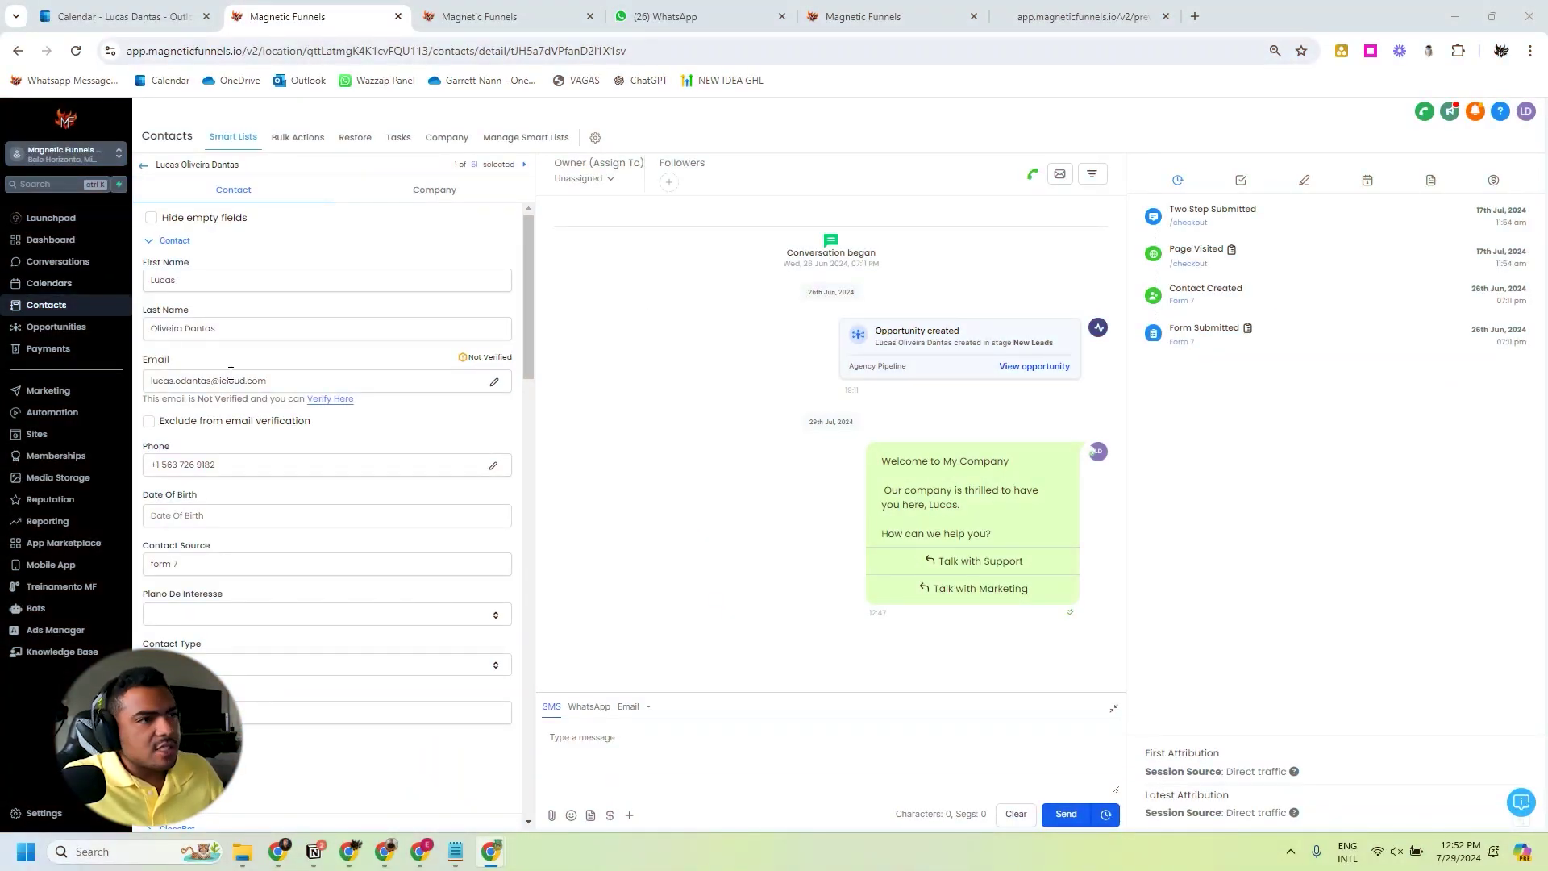
scroll(305, 463, down, 15)
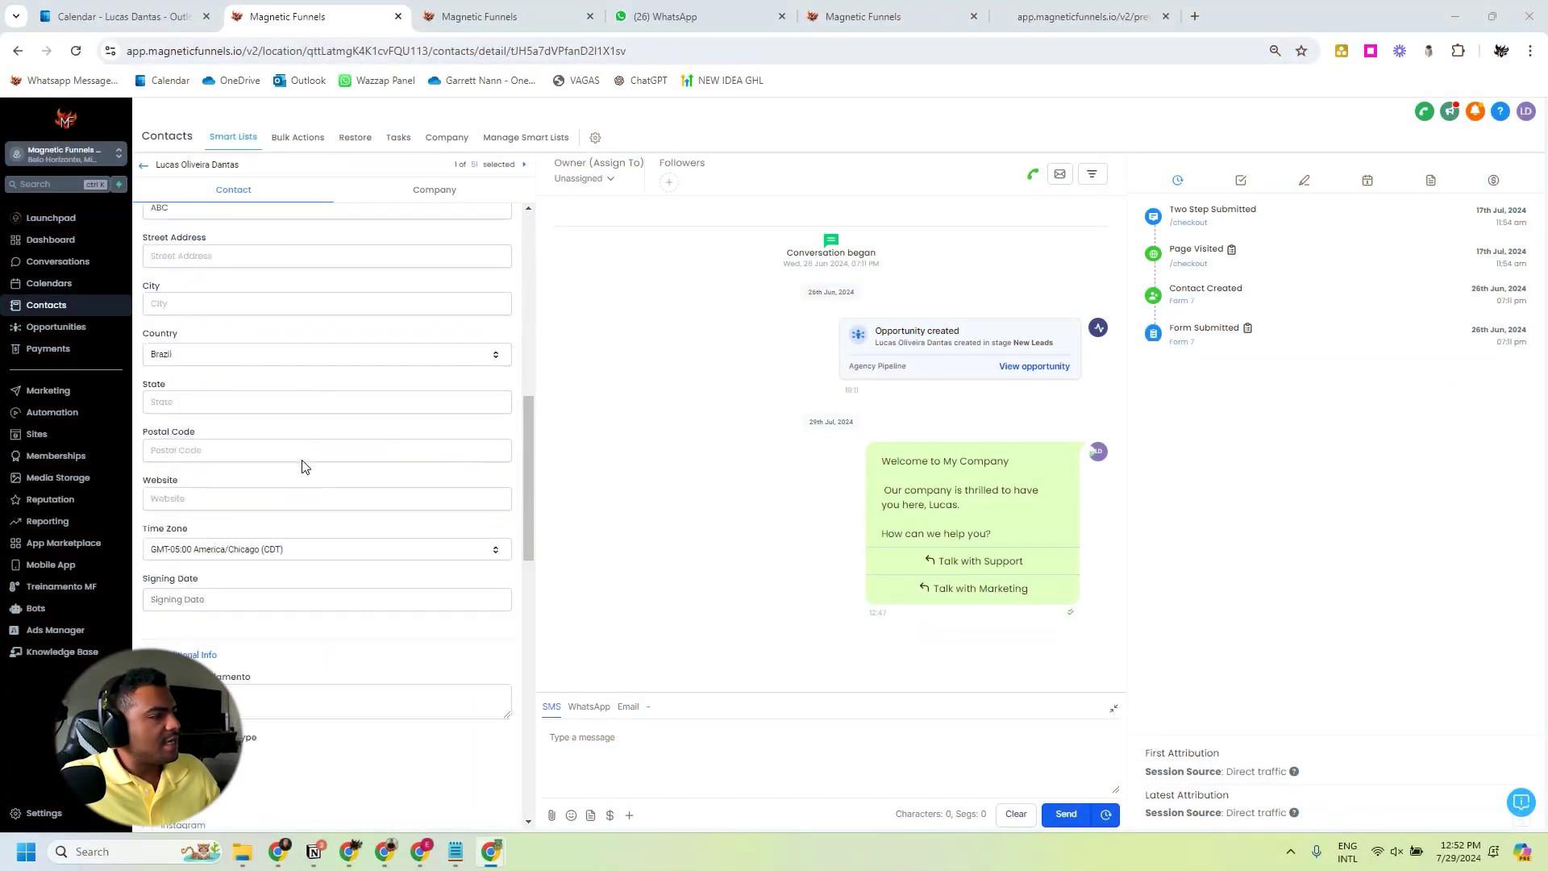
scroll(305, 466, down, 6)
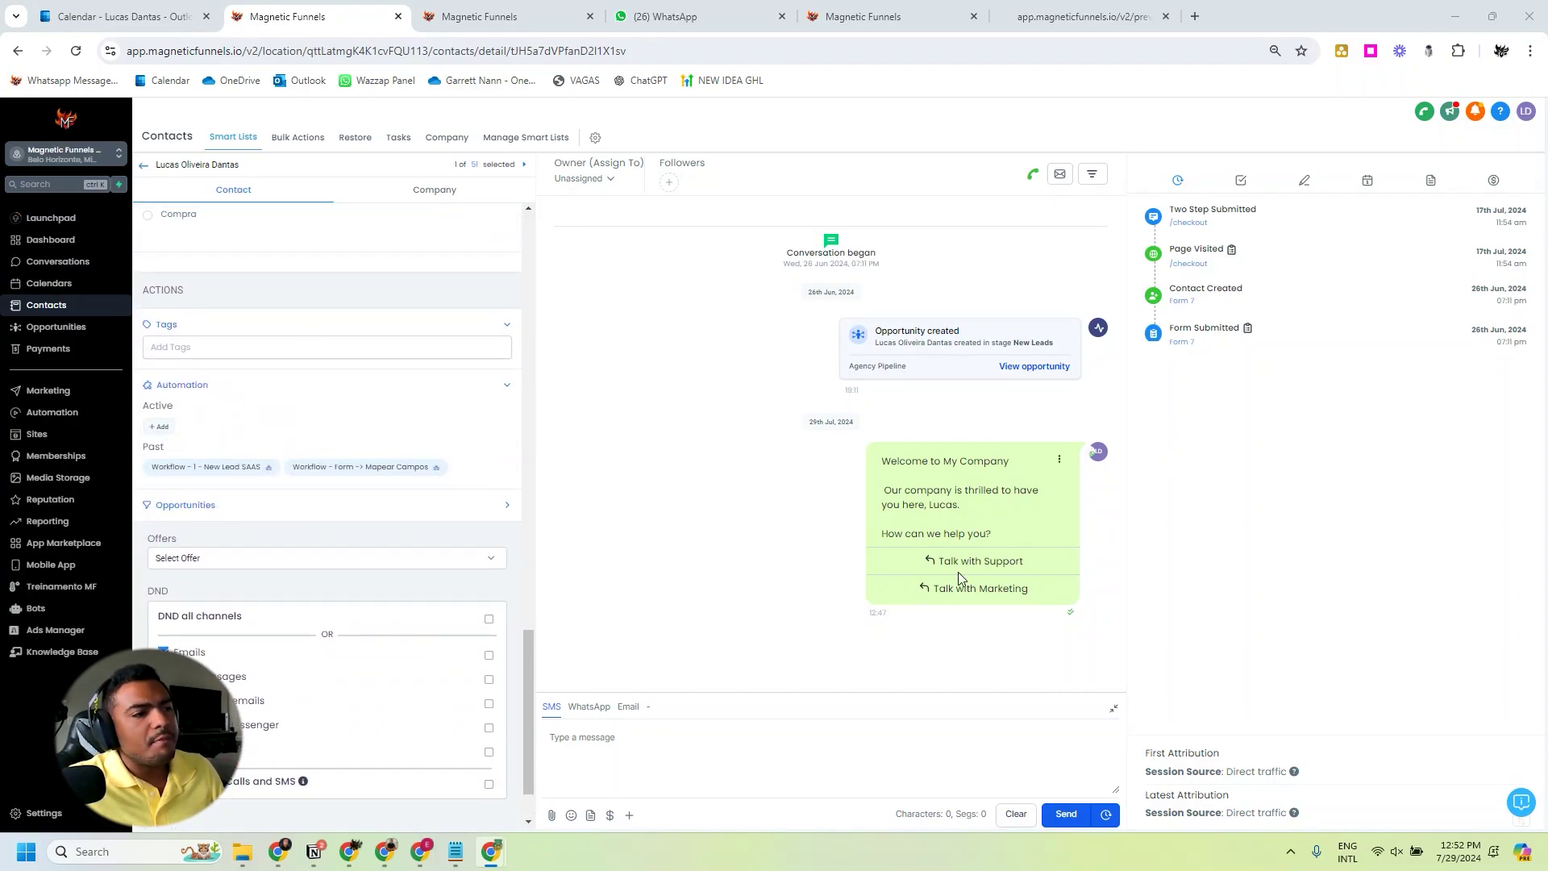
click(159, 427)
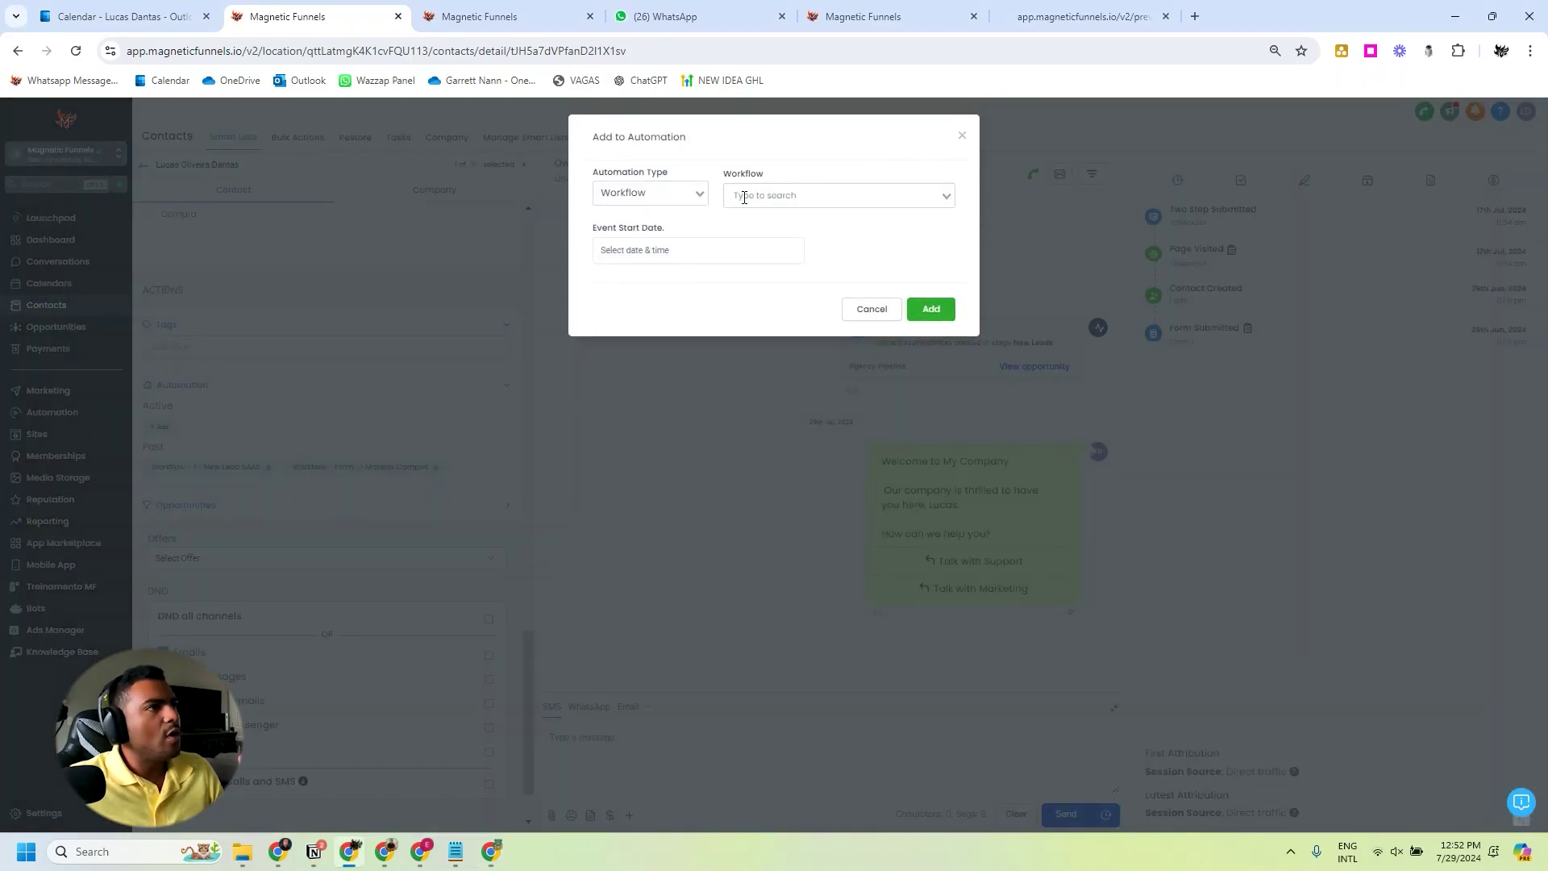
click(744, 198)
text(w)
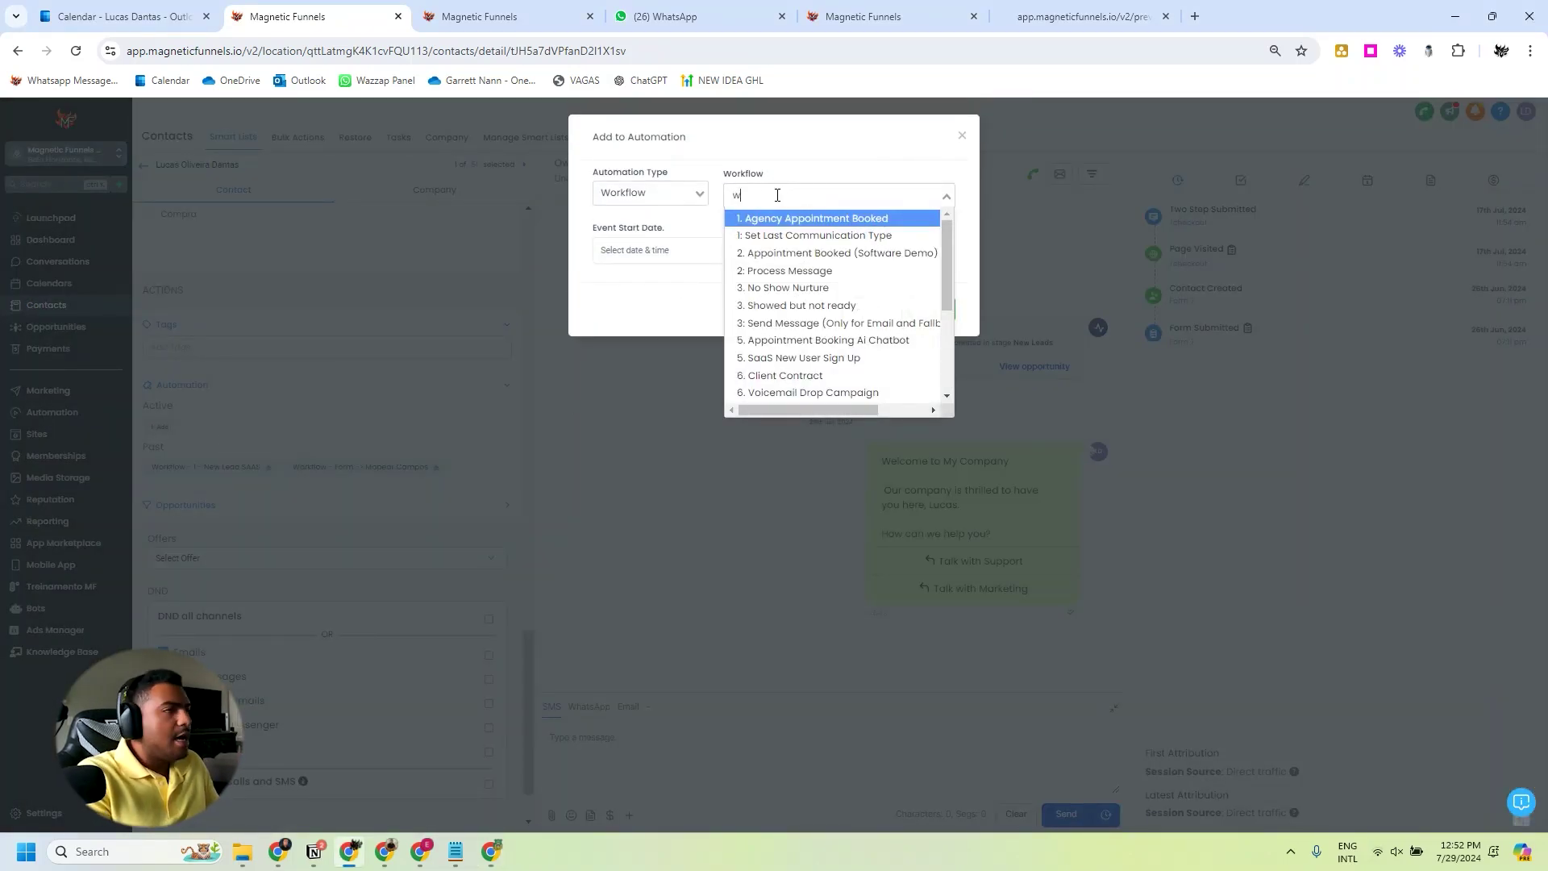
text(hat)
click(815, 252)
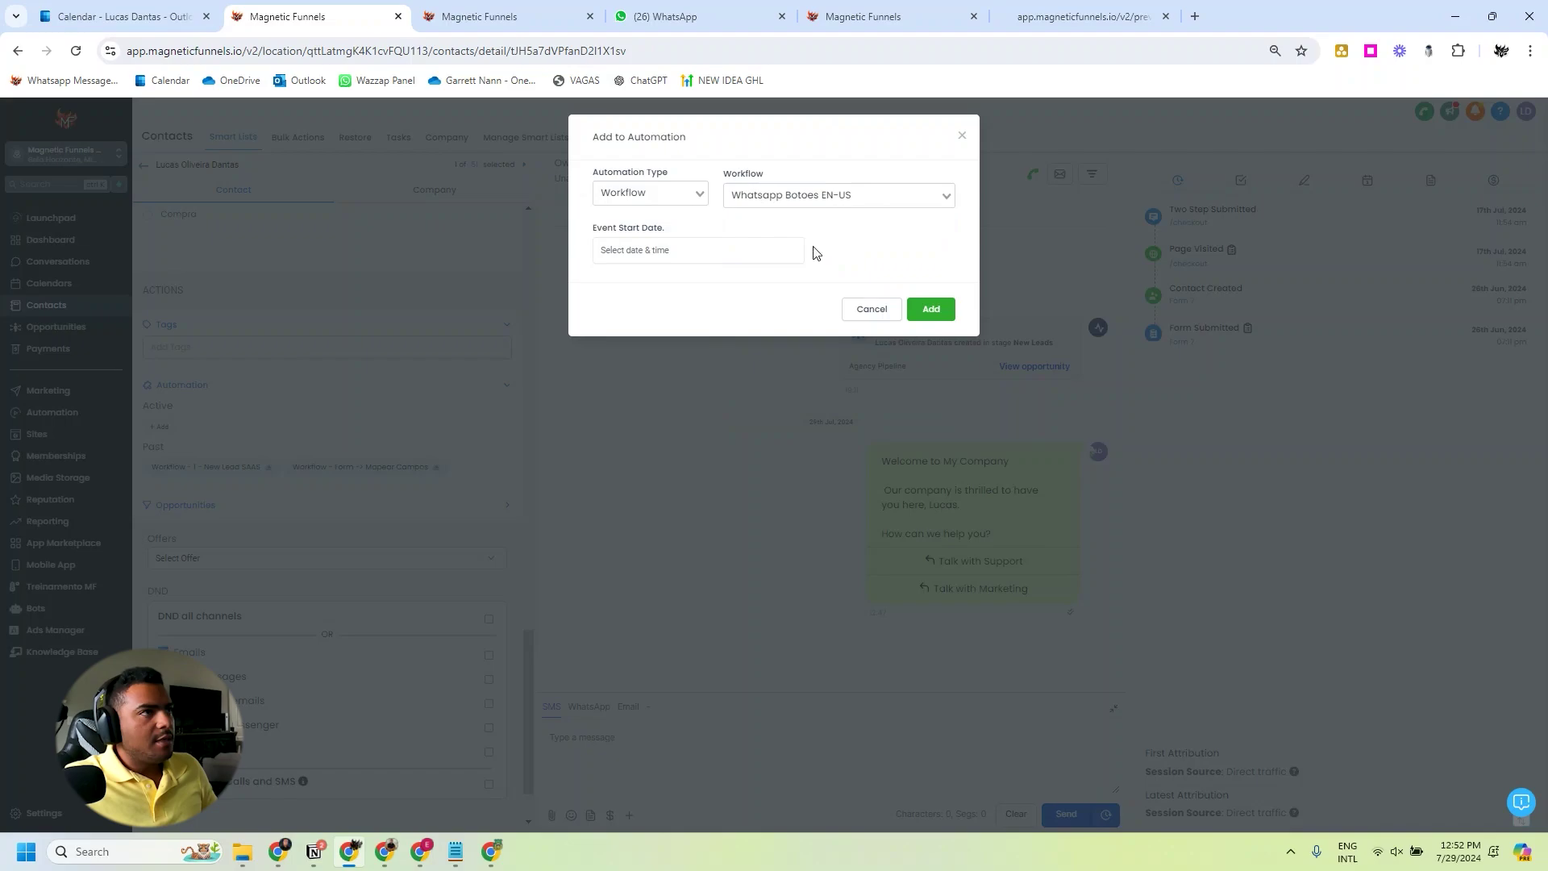
Set the event start to 29 Jul 2024 12:55 and enrol the contact.
click(660, 250)
click(774, 498)
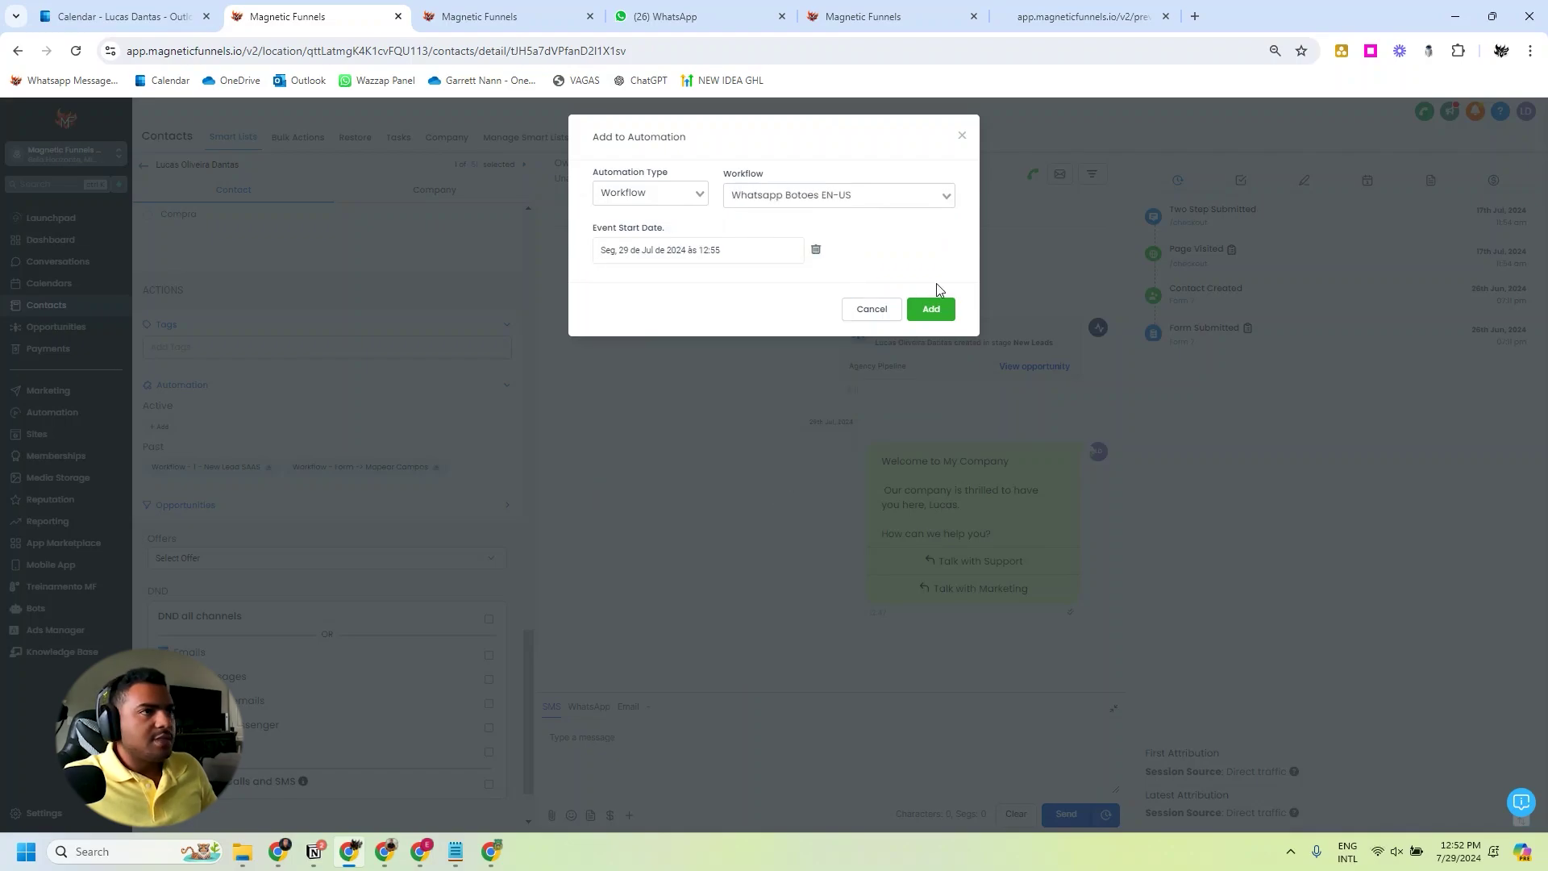
click(932, 310)
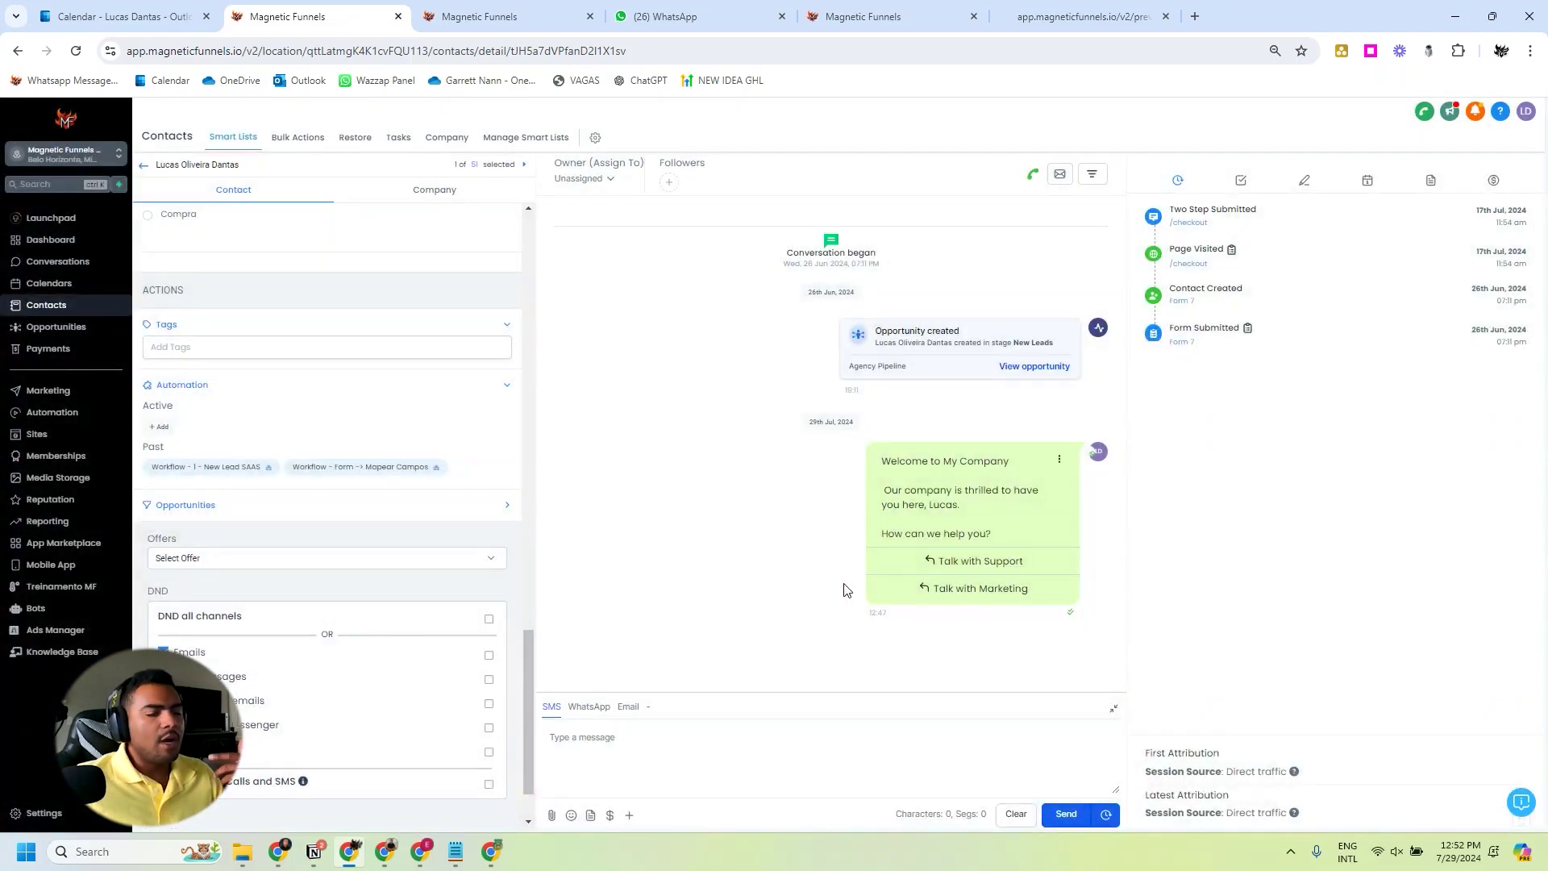